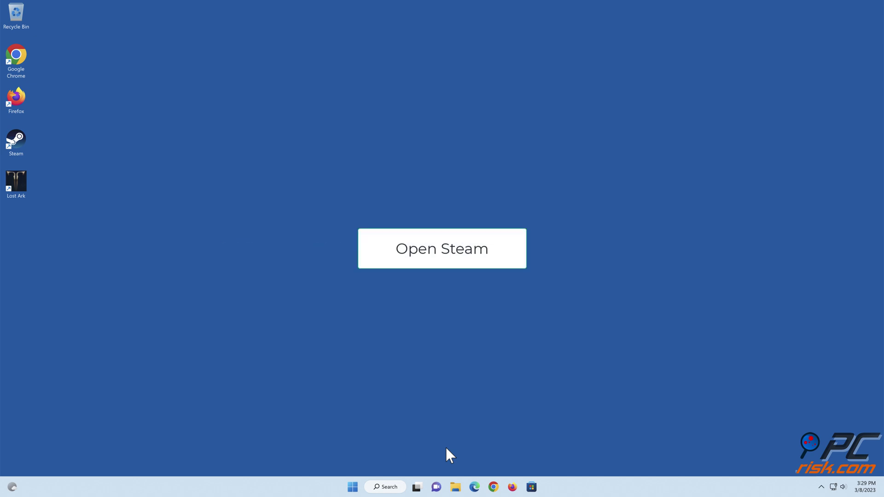
Start Steam and browse to Lost Ark's install folder from its Local Files properties.
{"action": "double_click", "coordinate": [23, 142]}
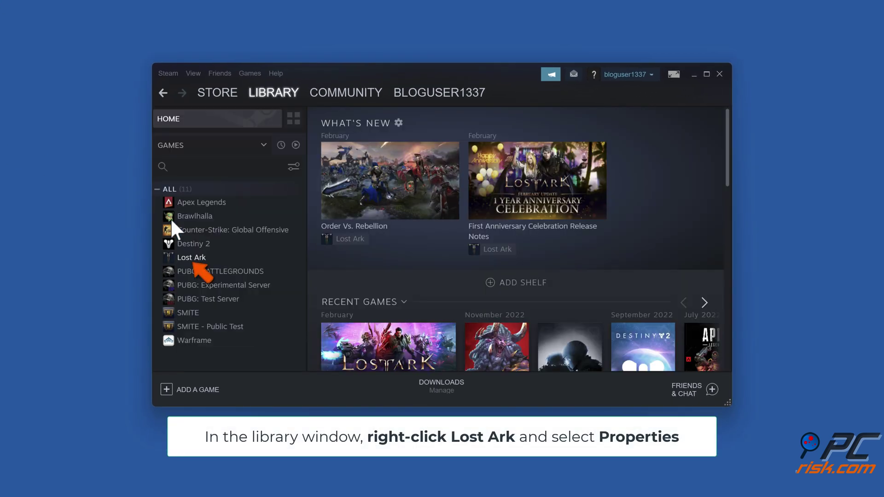
{"action": "right_click", "coordinate": [204, 262]}
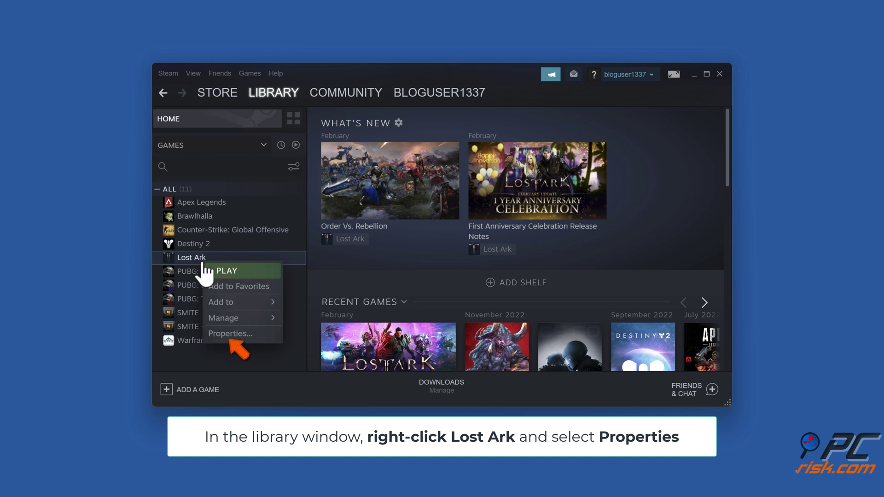
{"action": "left_click", "coordinate": [231, 335]}
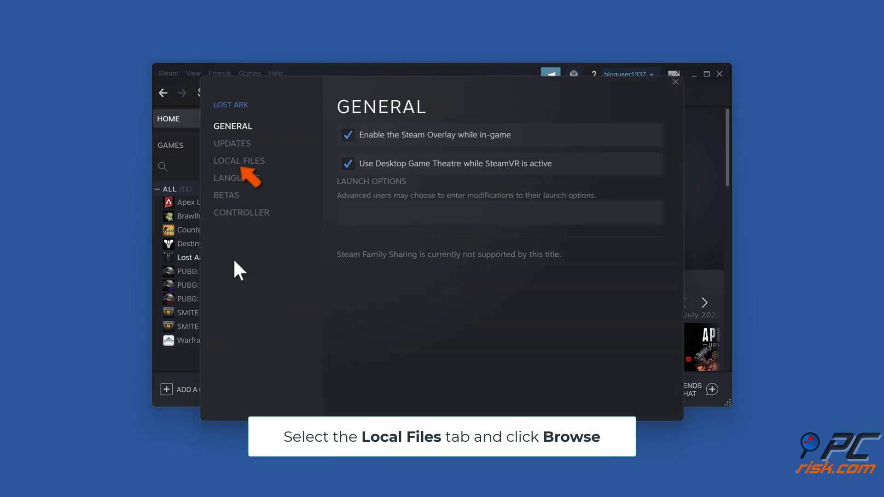
{"action": "left_click", "coordinate": [238, 166]}
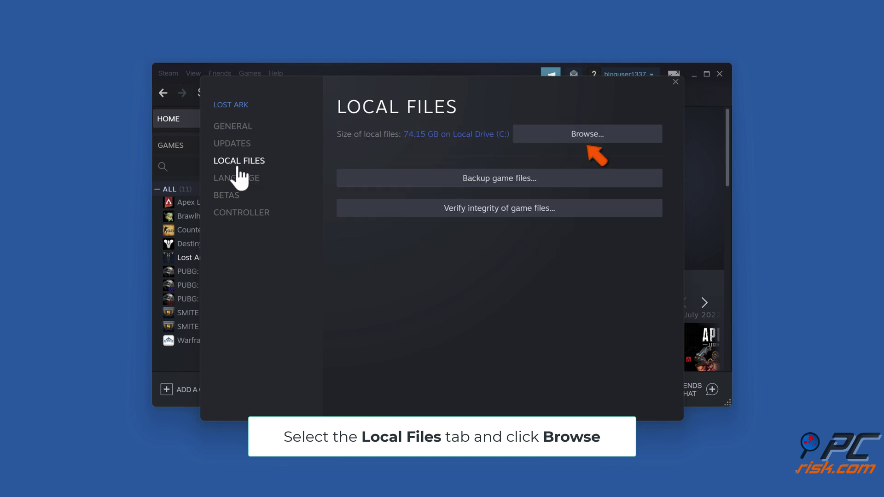
{"action": "left_click", "coordinate": [584, 144]}
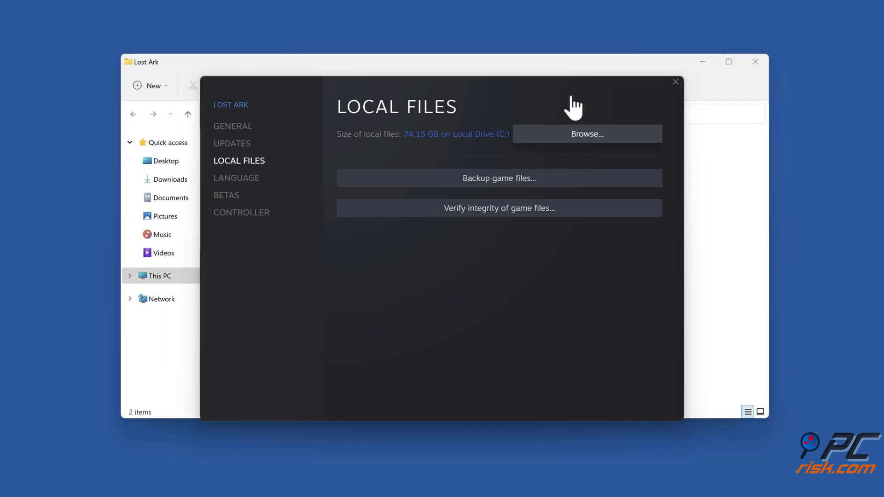
Go into Binaries\Win64 and open the Properties of the LOSTARK executable.
{"action": "left_click", "coordinate": [568, 61]}
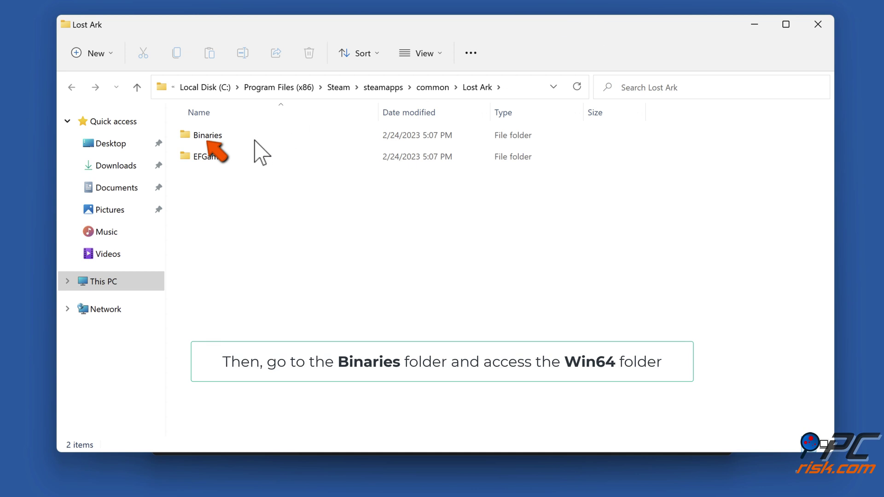
{"action": "left_click", "coordinate": [215, 138]}
{"action": "double_click", "coordinate": [211, 135]}
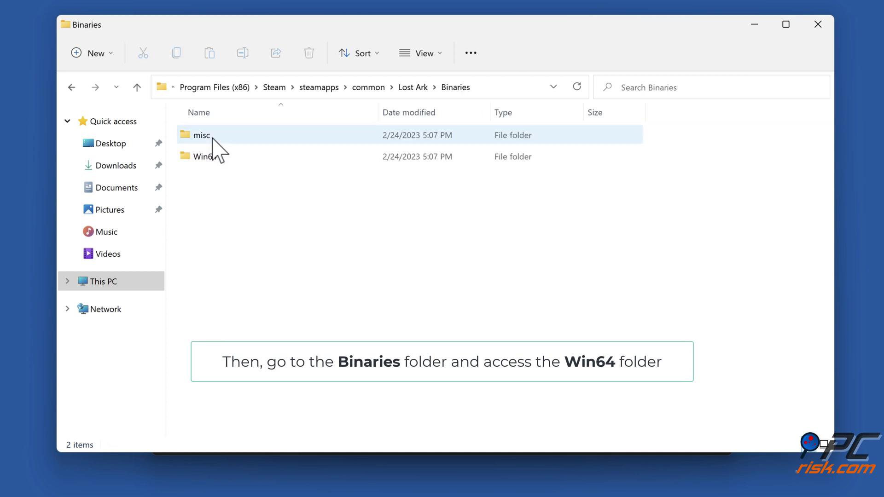
{"action": "left_click", "coordinate": [205, 159]}
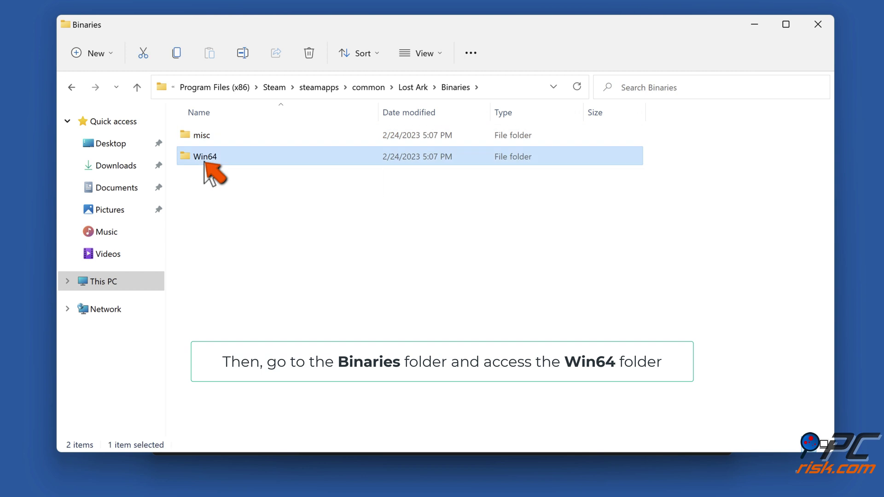
{"action": "double_click", "coordinate": [205, 159]}
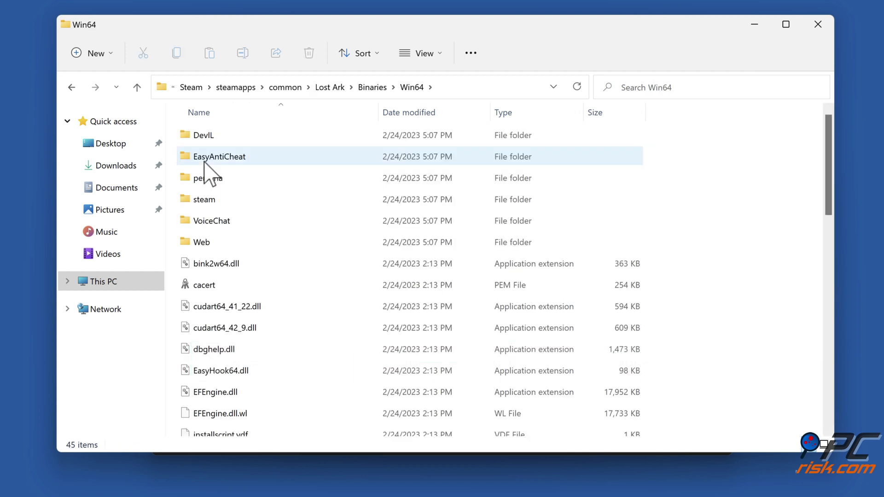
{"action": "scroll", "coordinate": [205, 162], "scroll_direction": "down", "scroll_amount": 5}
{"action": "scroll", "coordinate": [205, 162], "scroll_direction": "down", "scroll_amount": 1}
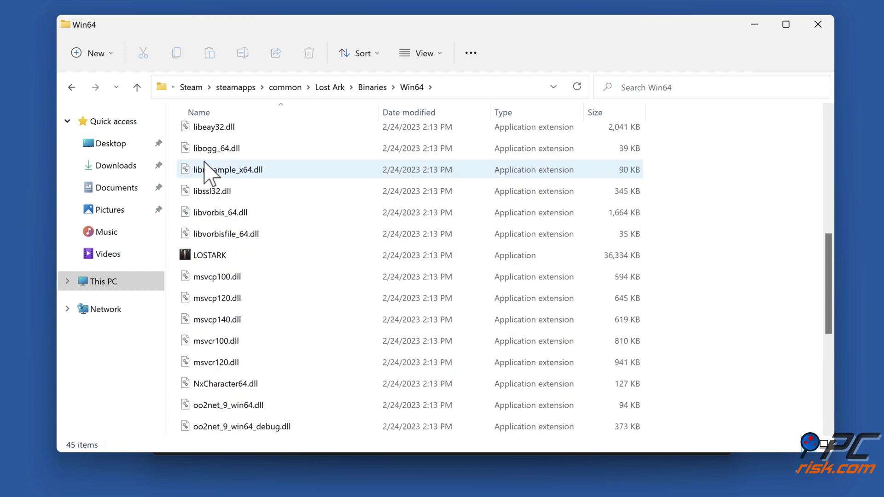
{"action": "left_click", "coordinate": [232, 256]}
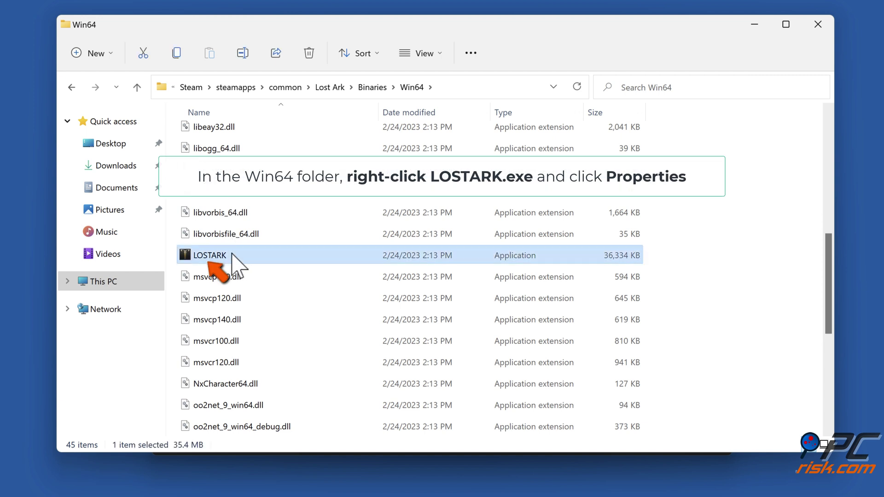
{"action": "right_click", "coordinate": [232, 254]}
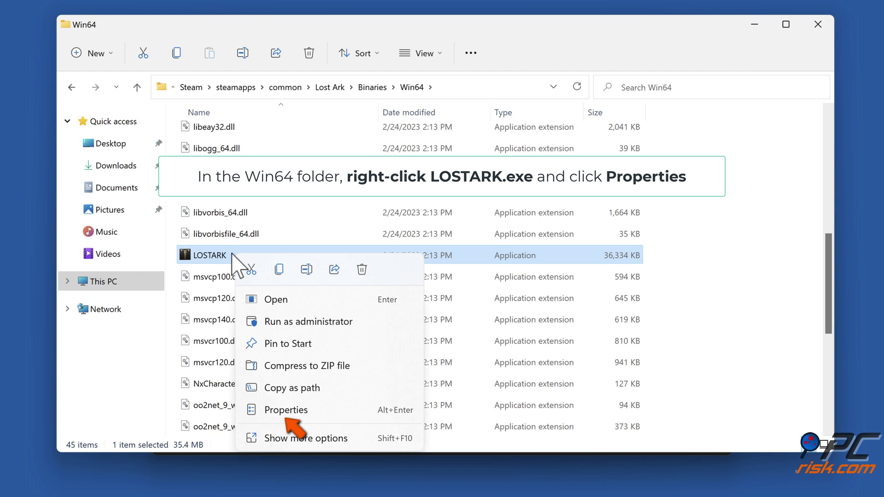
{"action": "left_click", "coordinate": [286, 412]}
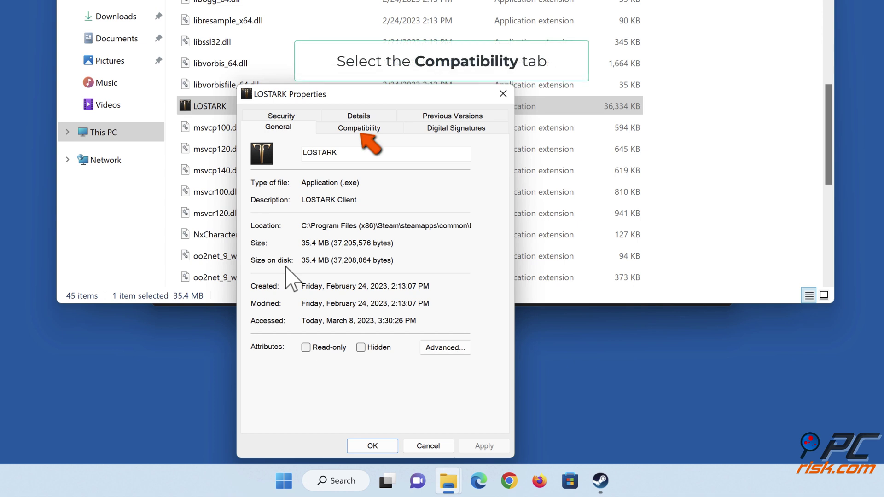
Enable 'Run this program as an administrator' for LOSTARK on the Compatibility tab and save.
{"action": "left_click", "coordinate": [360, 134]}
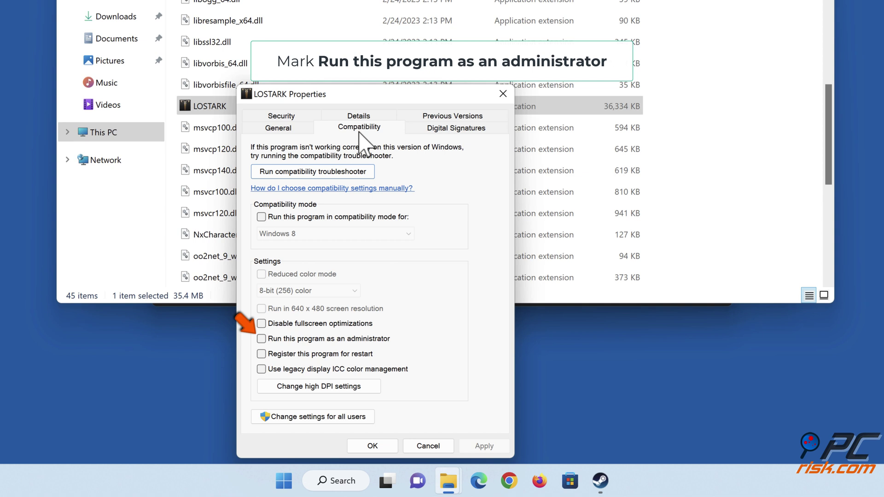
{"action": "left_click", "coordinate": [262, 339]}
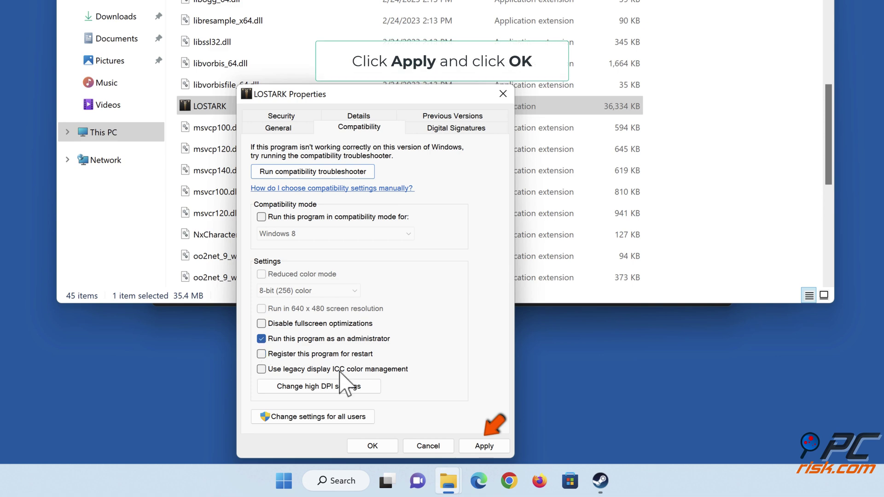
{"action": "left_click", "coordinate": [484, 453]}
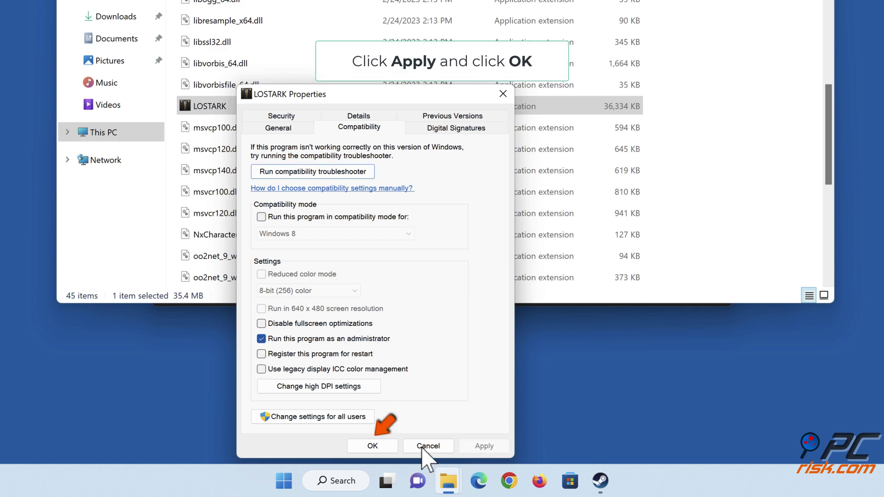
{"action": "left_click", "coordinate": [378, 447]}
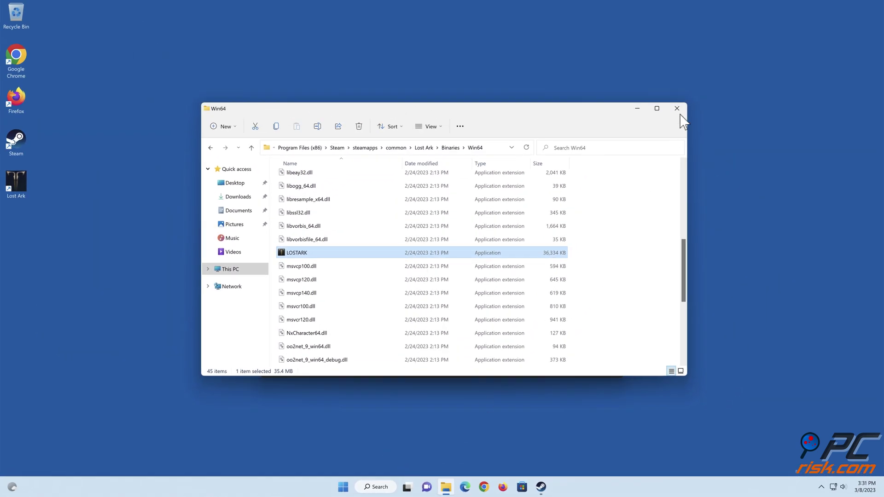
Close the Win64 Explorer window, Lost Ark's Steam properties and Steam itself.
{"action": "left_click", "coordinate": [677, 109]}
{"action": "left_click", "coordinate": [617, 124]}
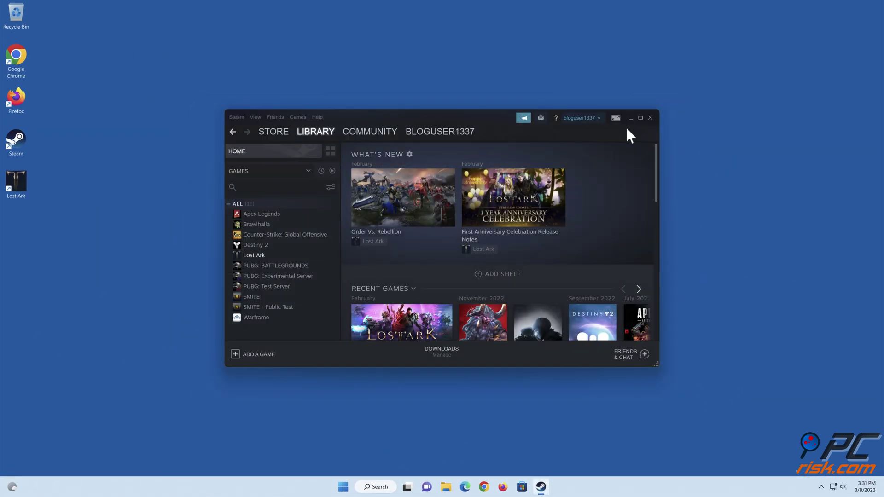
{"action": "left_click", "coordinate": [650, 118]}
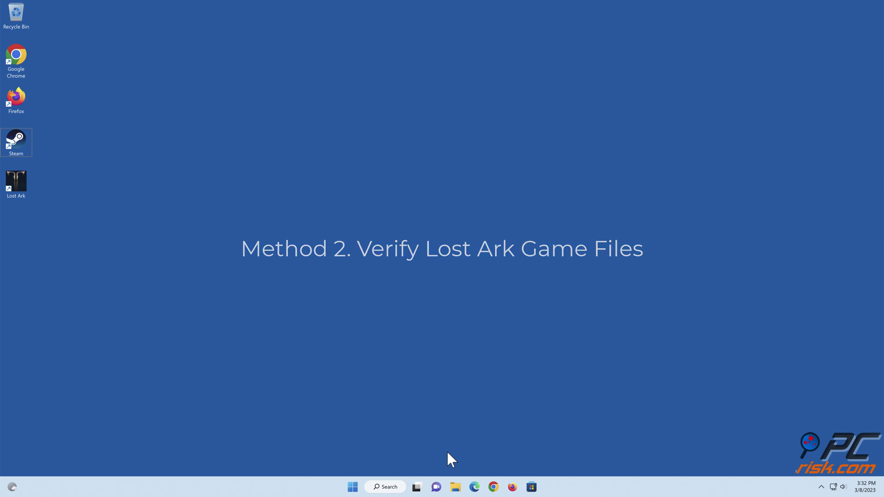
Relaunch Steam and run Verify integrity of game files on Lost Ark's Local Files properties.
{"action": "double_click", "coordinate": [19, 145]}
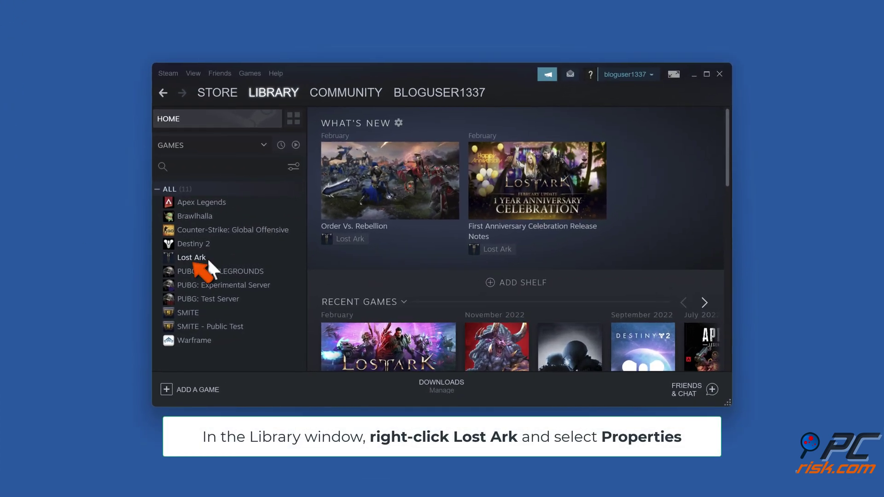
{"action": "right_click", "coordinate": [206, 258]}
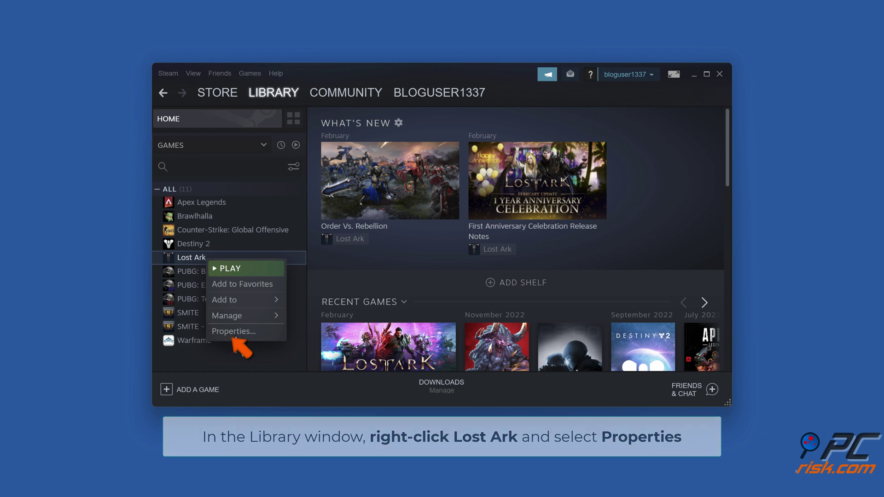
{"action": "left_click", "coordinate": [234, 332]}
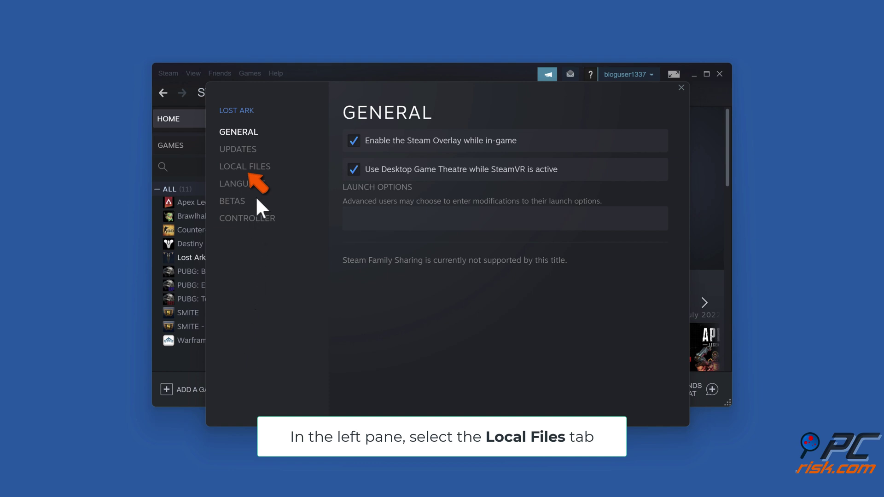
{"action": "left_click", "coordinate": [250, 170]}
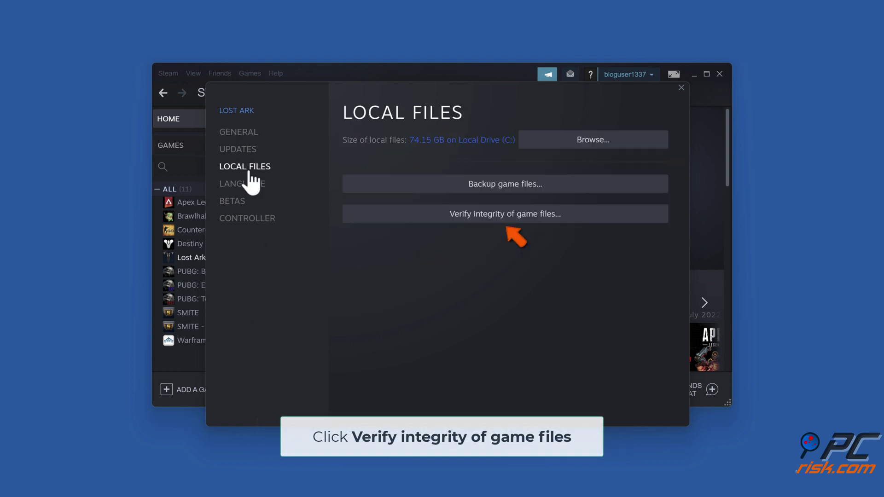
{"action": "left_click", "coordinate": [507, 220]}
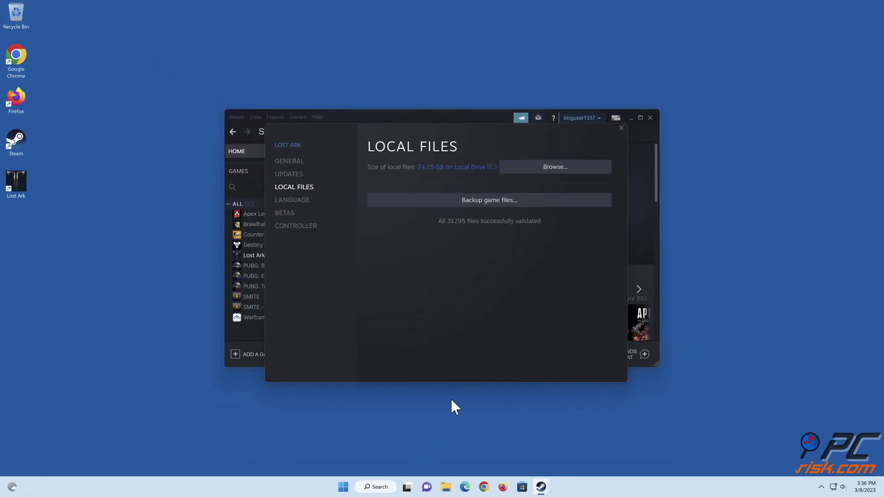
Close Lost Ark's properties dialog and the Steam window.
{"action": "left_click", "coordinate": [621, 128]}
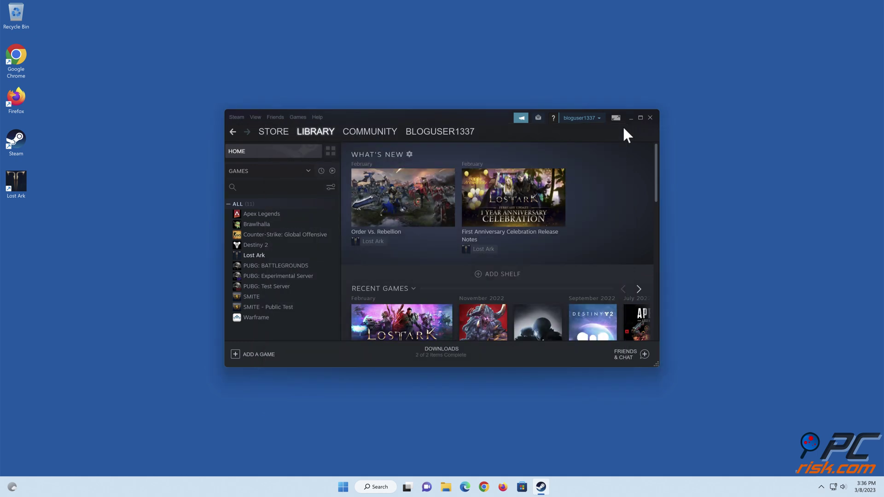
{"action": "left_click", "coordinate": [650, 118]}
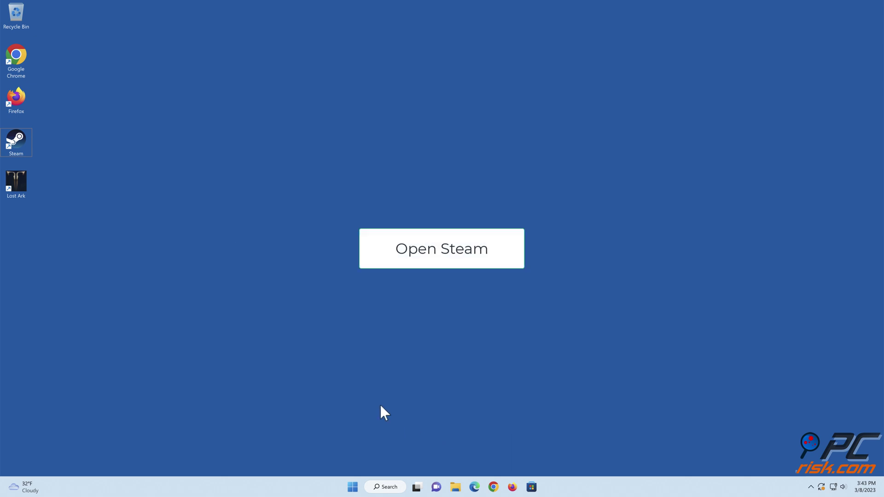
Set Lost Ark's launch options to '-fullscreen -force-d3d9' and browse to its install folder.
{"action": "double_click", "coordinate": [20, 146]}
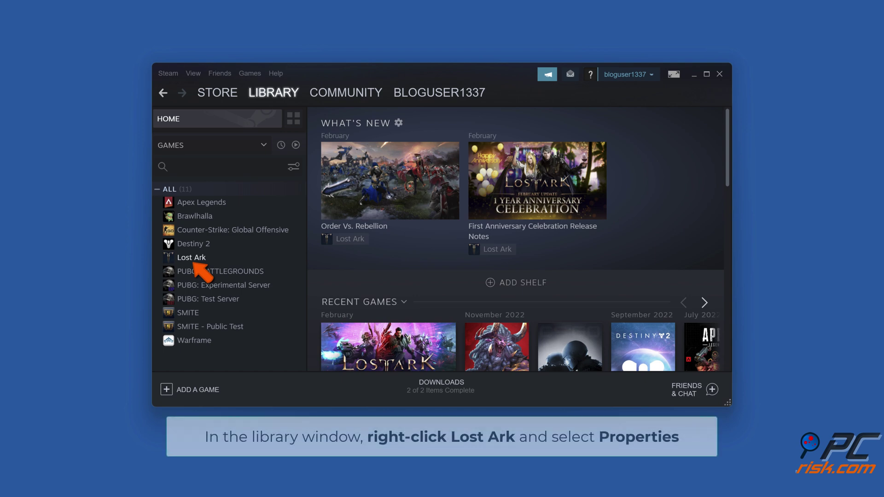
{"action": "right_click", "coordinate": [204, 259]}
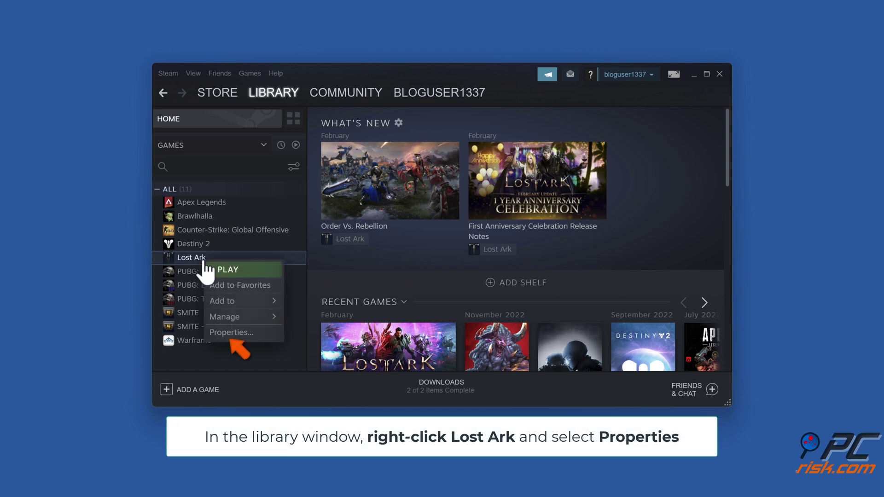
{"action": "left_click", "coordinate": [230, 333]}
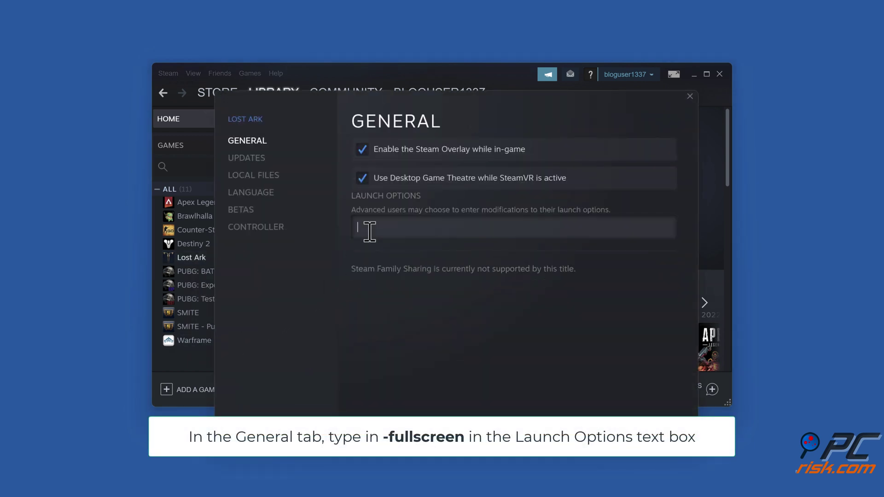
{"action": "type", "text": "-fullscreen -force-d3d9"}
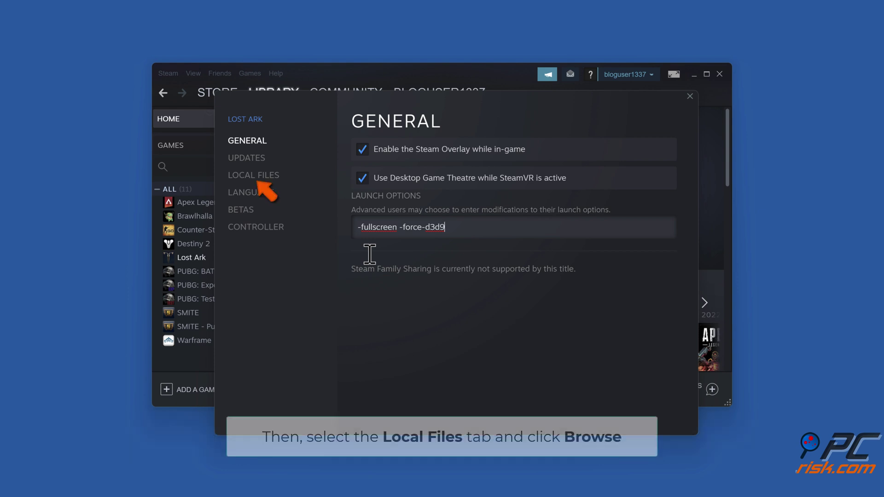
{"action": "left_click", "coordinate": [262, 175]}
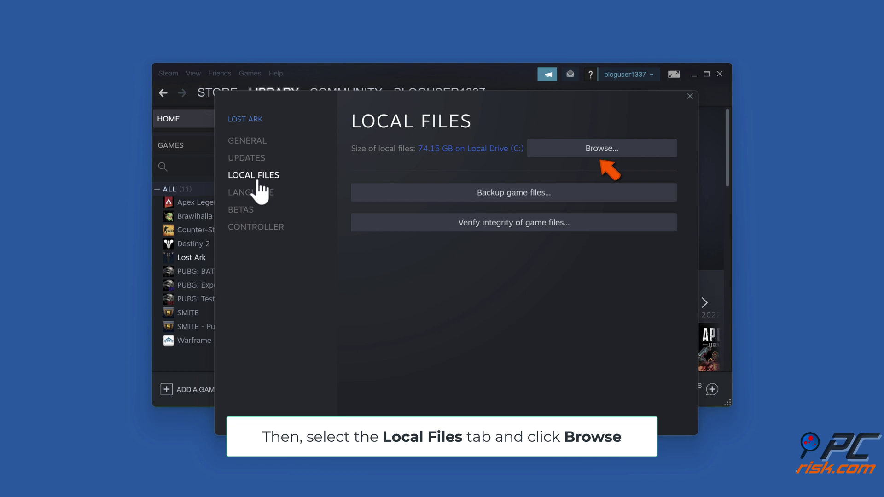
{"action": "left_click", "coordinate": [600, 159]}
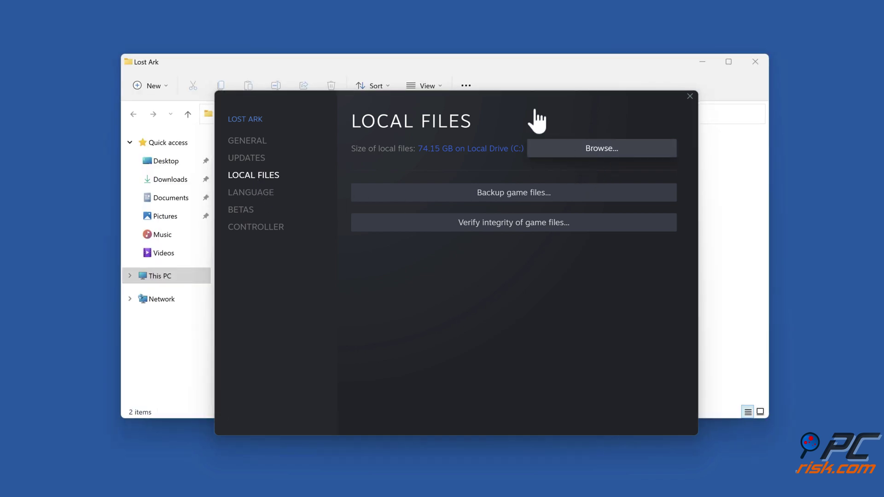
Navigate into Binaries\Win64 and open the LOSTARK executable's Properties.
{"action": "left_click", "coordinate": [512, 78]}
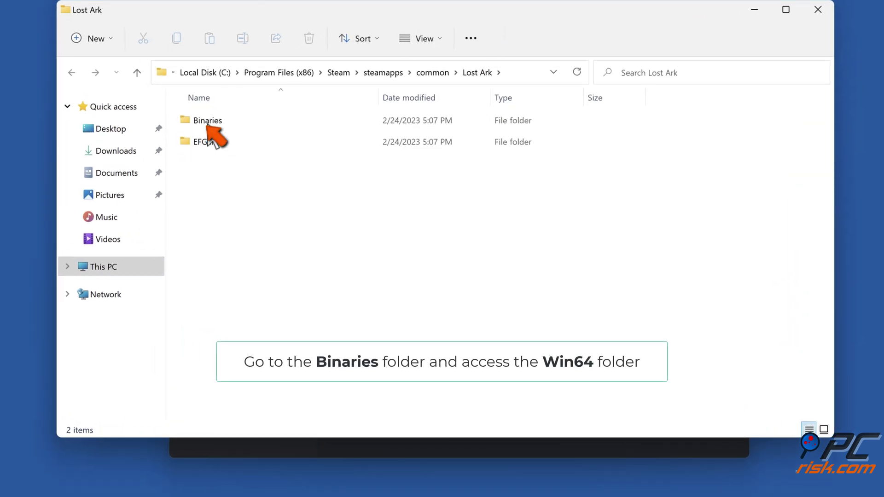
{"action": "double_click", "coordinate": [208, 122]}
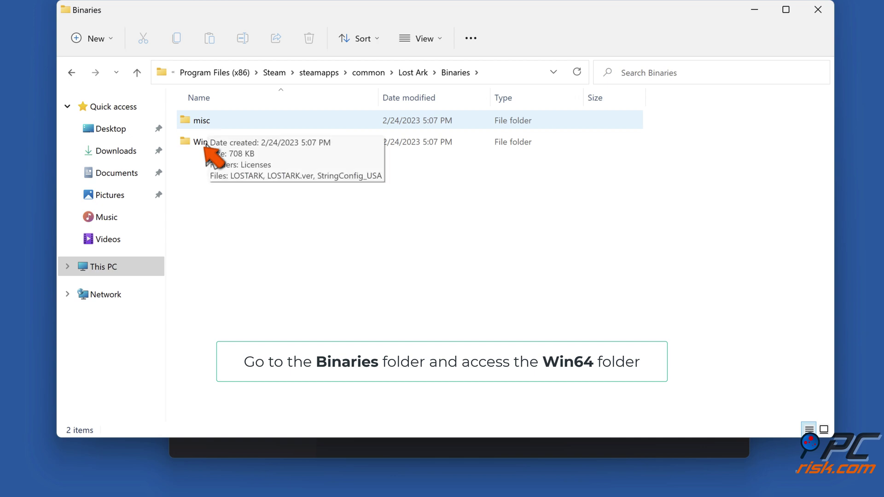
{"action": "double_click", "coordinate": [203, 144]}
{"action": "scroll", "coordinate": [204, 147], "scroll_direction": "down", "scroll_amount": 8}
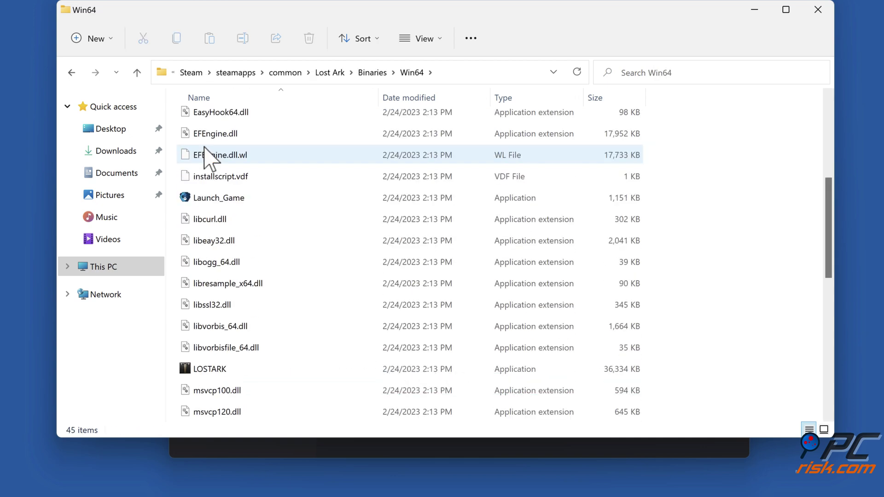
{"action": "scroll", "coordinate": [205, 155], "scroll_direction": "up", "scroll_amount": 2}
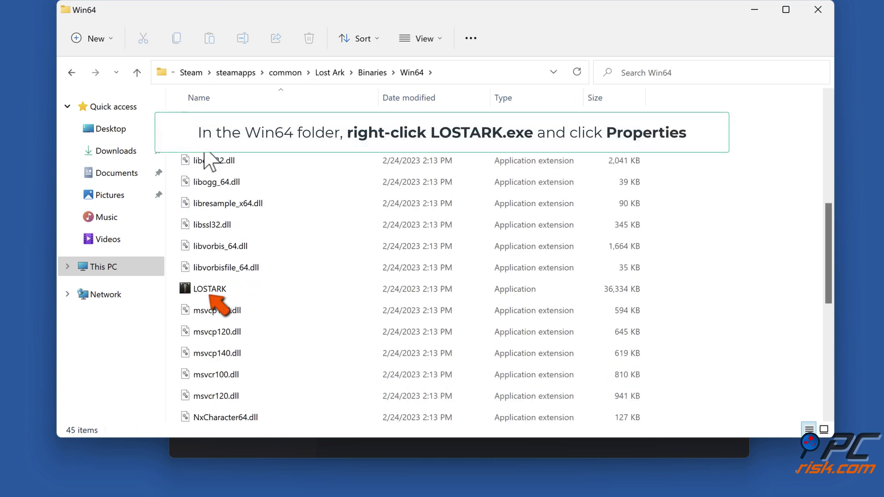
{"action": "right_click", "coordinate": [225, 290]}
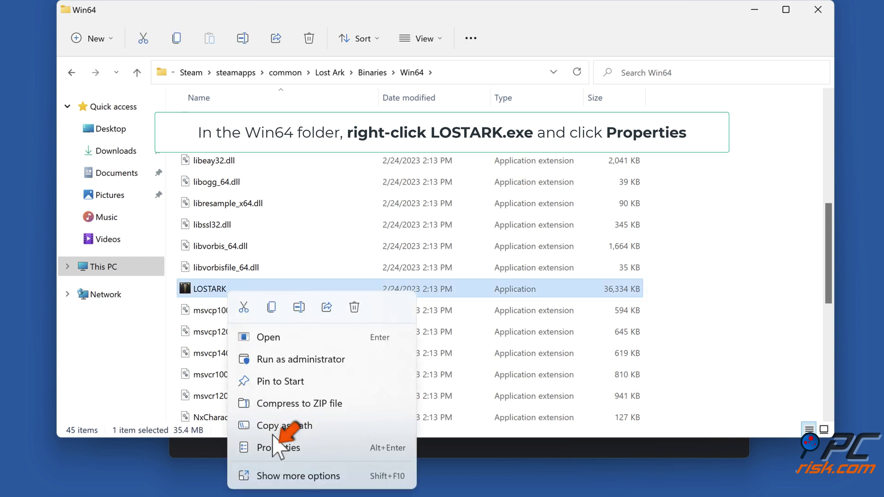
{"action": "left_click", "coordinate": [279, 449]}
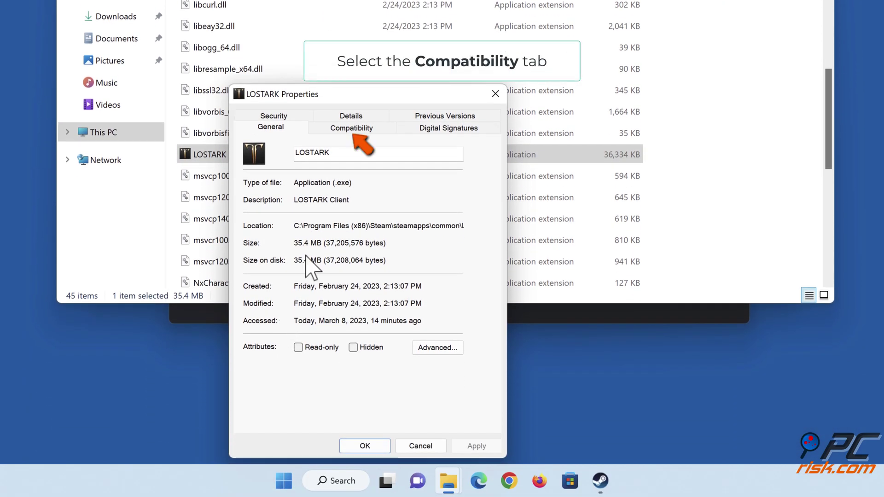
Tick 'Disable fullscreen optimizations' for LOSTARK on the Compatibility tab and save.
{"action": "left_click", "coordinate": [352, 129]}
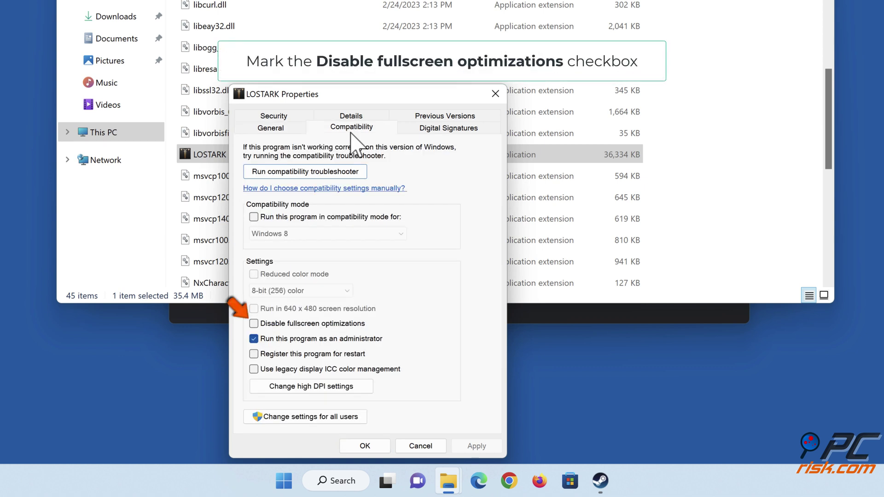
{"action": "left_click", "coordinate": [254, 324]}
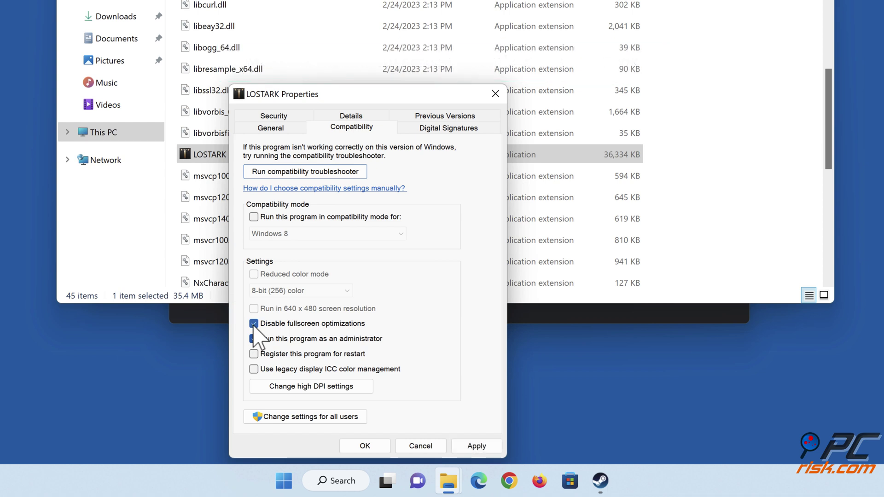
{"action": "left_click", "coordinate": [476, 449]}
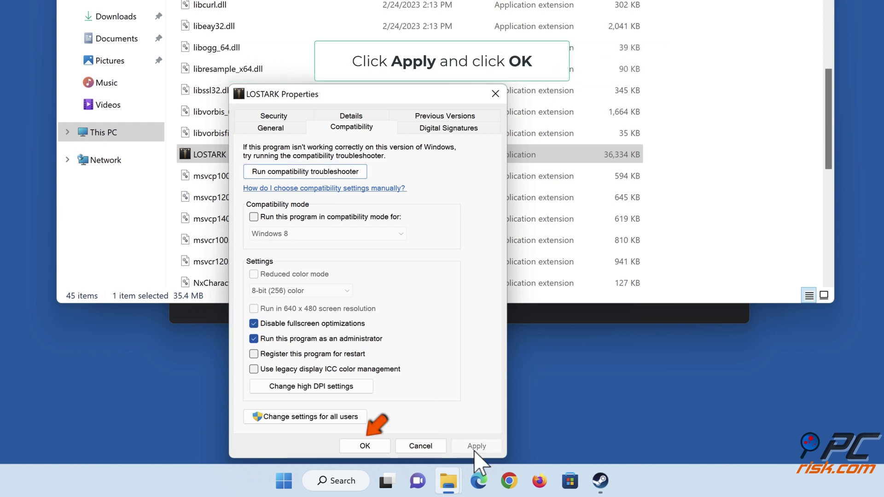
{"action": "left_click", "coordinate": [368, 447]}
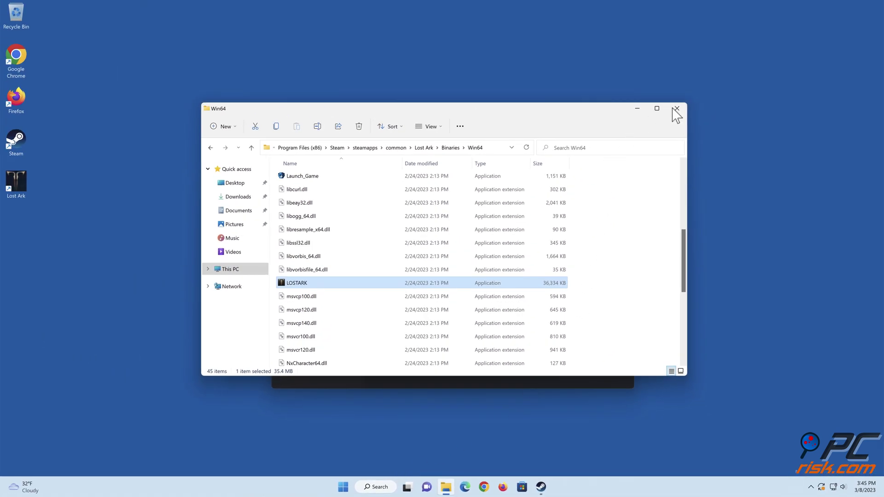
Close File Explorer, Lost Ark's Steam properties and Steam.
{"action": "left_click", "coordinate": [676, 111]}
{"action": "left_click", "coordinate": [631, 126]}
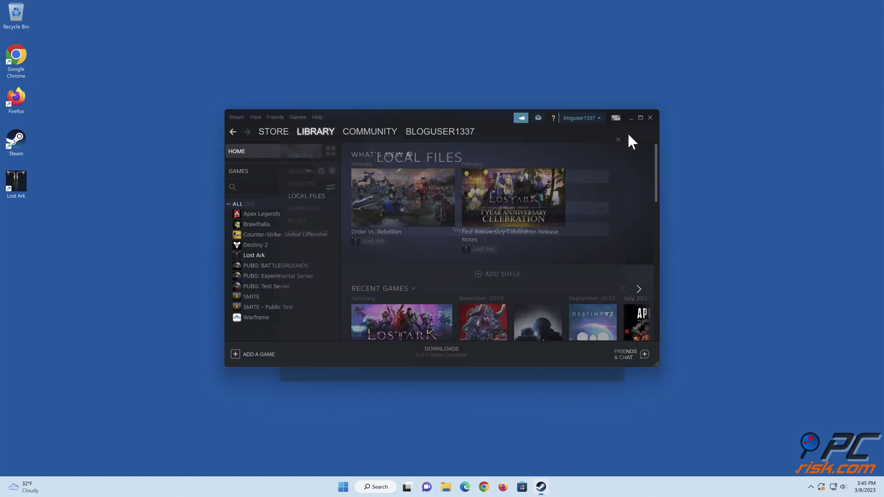
{"action": "left_click", "coordinate": [650, 118]}
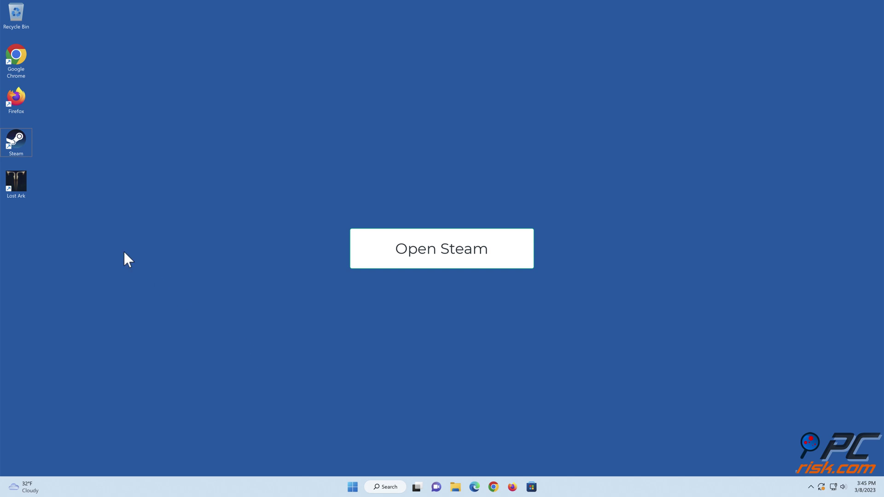
Relaunch Steam and uncheck 'Enable the Steam Overlay while in-game' in Lost Ark's properties.
{"action": "double_click", "coordinate": [20, 146]}
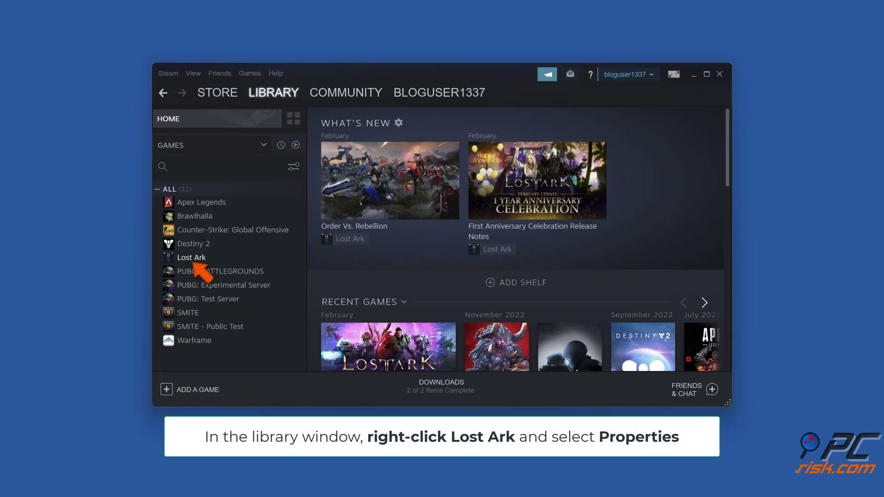
{"action": "right_click", "coordinate": [205, 261]}
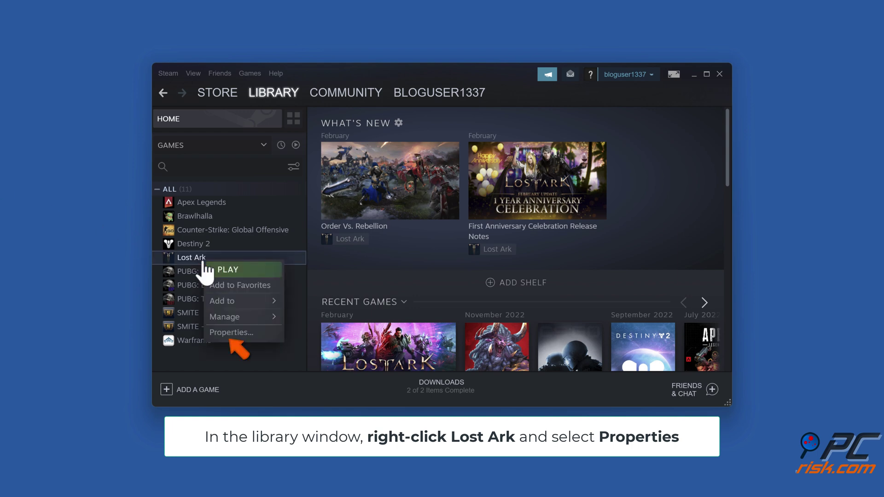
{"action": "left_click", "coordinate": [233, 334]}
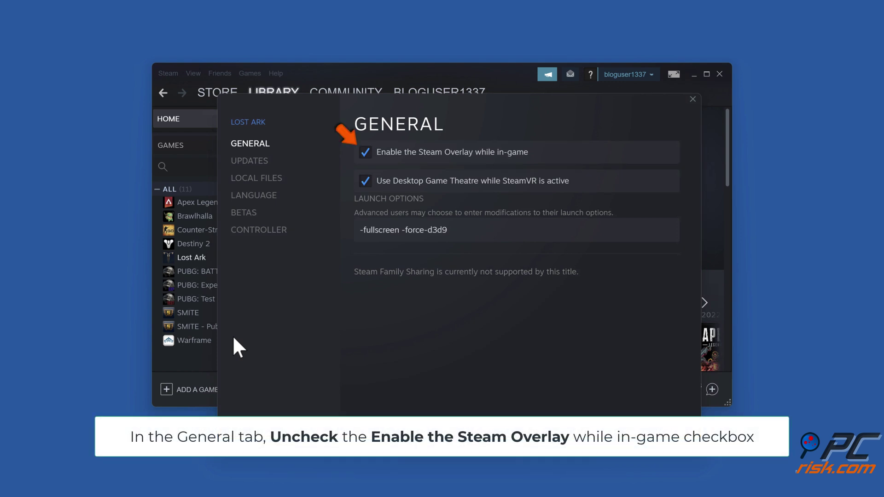
{"action": "left_click", "coordinate": [366, 155]}
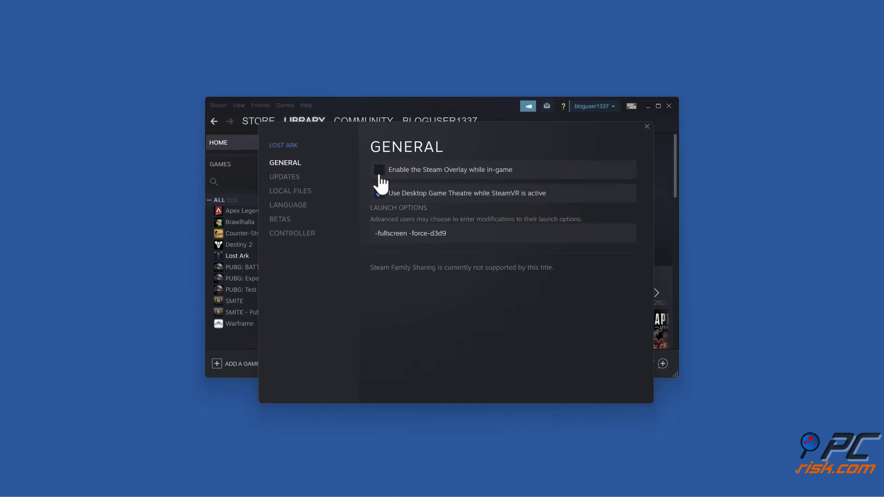
{"action": "left_click", "coordinate": [647, 126]}
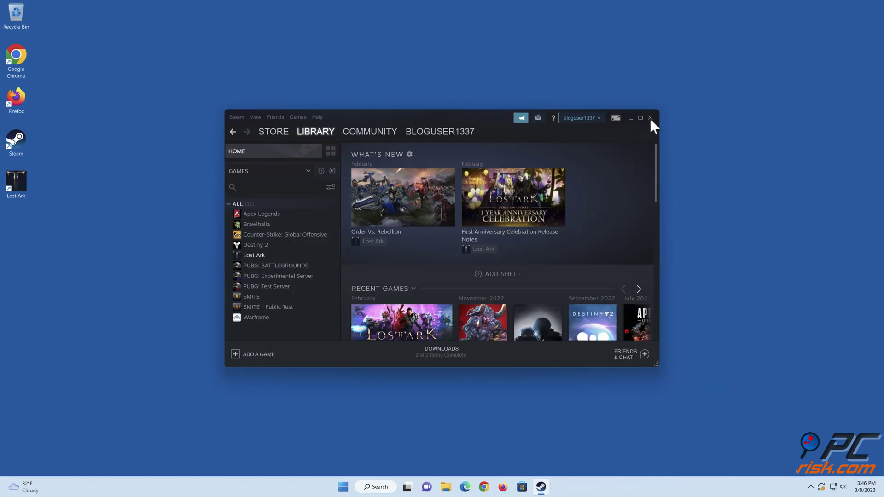
Restart Steam and open Lost Ark's install folder from its Local Files properties.
{"action": "left_click", "coordinate": [650, 117]}
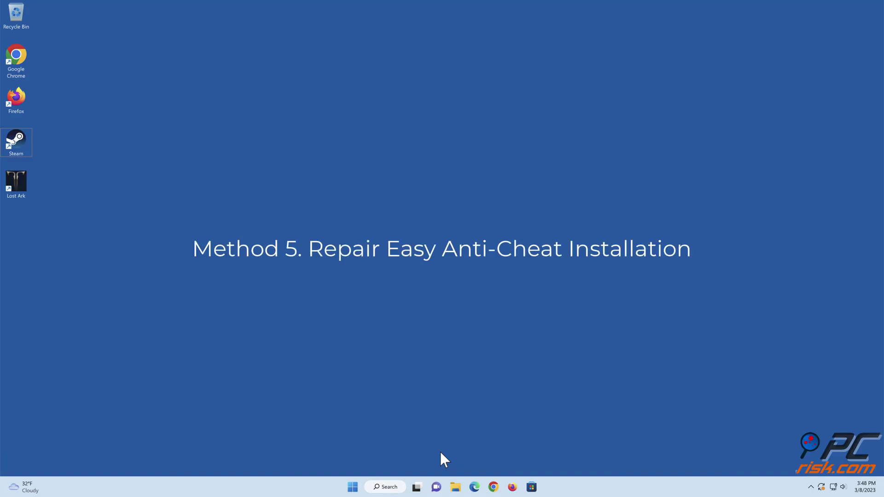
{"action": "double_click", "coordinate": [15, 142]}
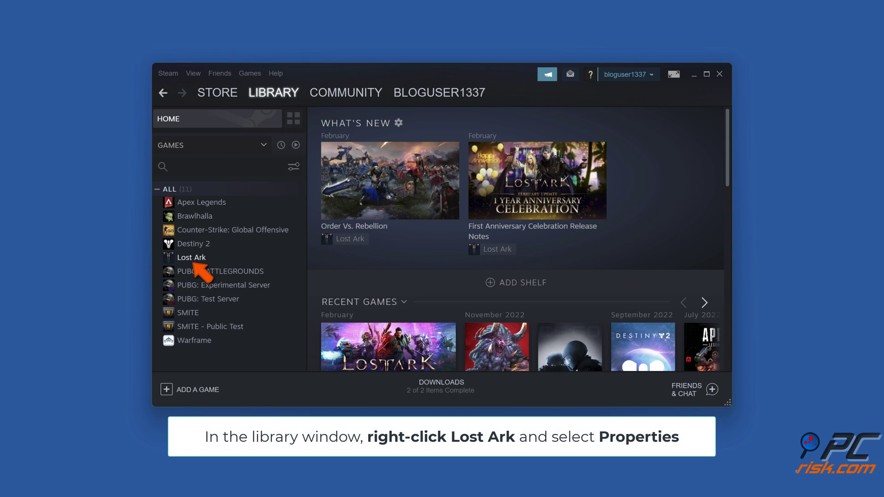
{"action": "right_click", "coordinate": [206, 259]}
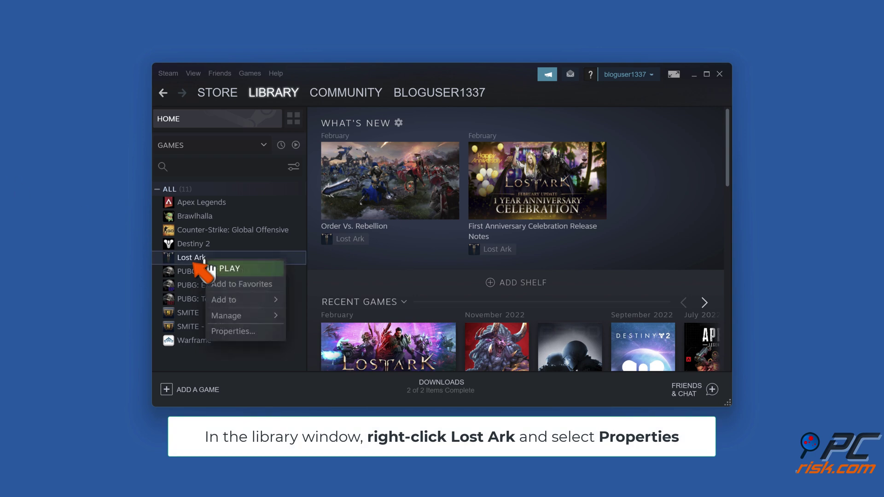
{"action": "left_click", "coordinate": [232, 333]}
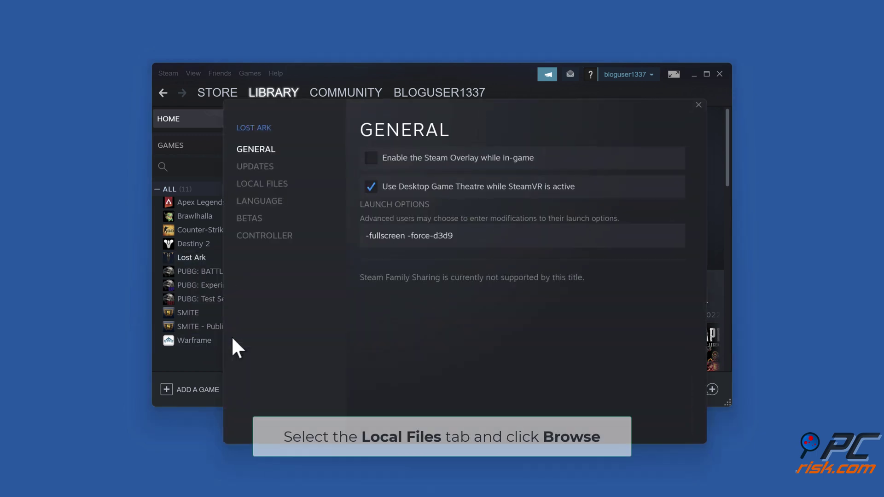
{"action": "left_click", "coordinate": [265, 188]}
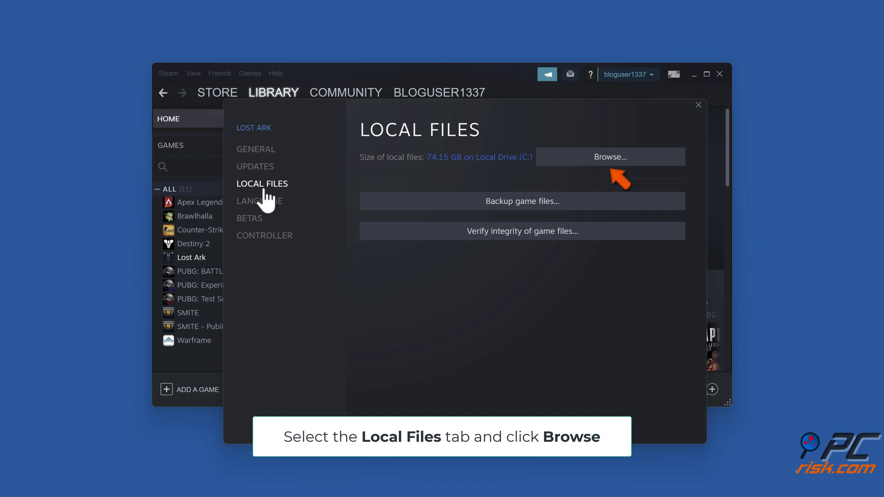
{"action": "left_click", "coordinate": [608, 167]}
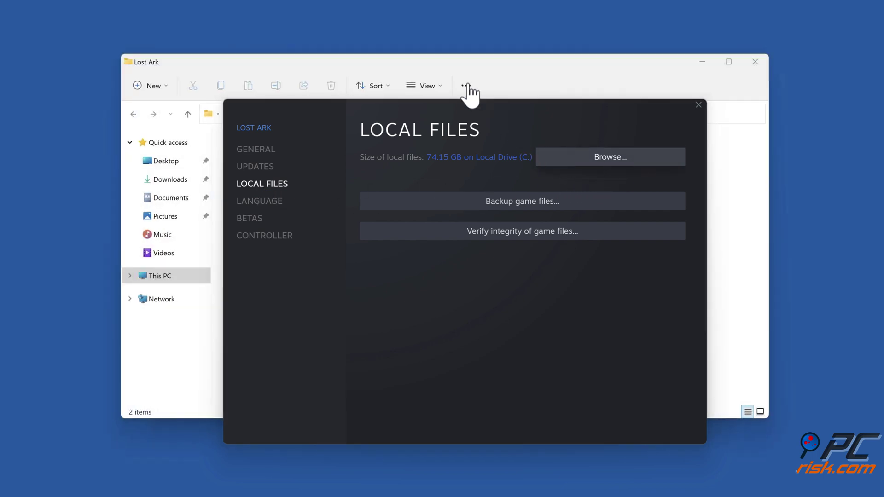
Navigate to Binaries\Win64\EasyAntiCheat in the Lost Ark folder and run EasyAntiCheat_Setup.
{"action": "left_click", "coordinate": [426, 59]}
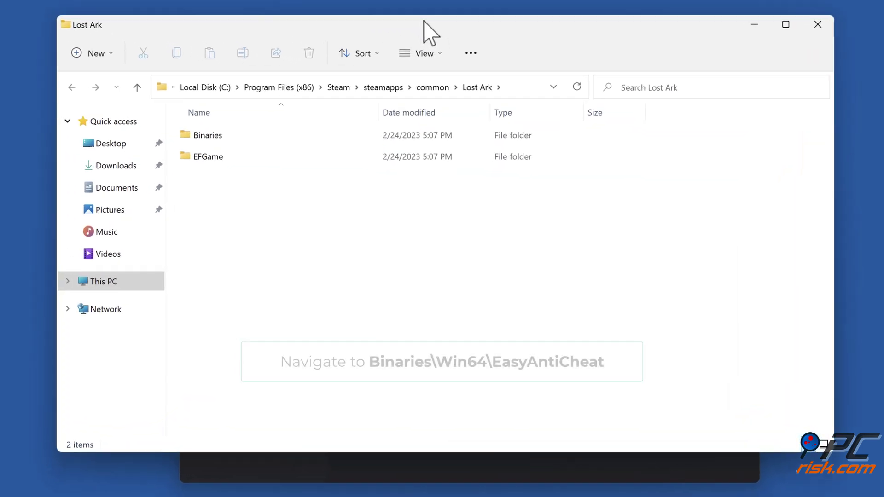
{"action": "left_click", "coordinate": [205, 139]}
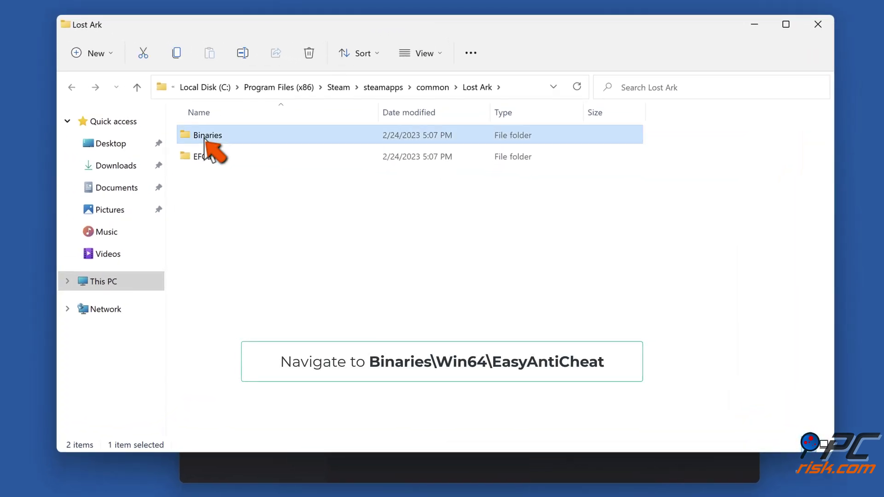
{"action": "double_click", "coordinate": [205, 136]}
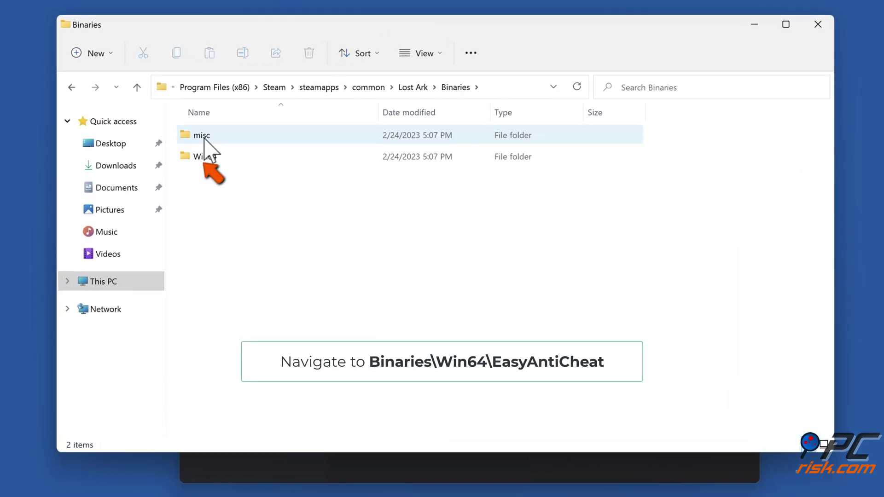
{"action": "double_click", "coordinate": [201, 162]}
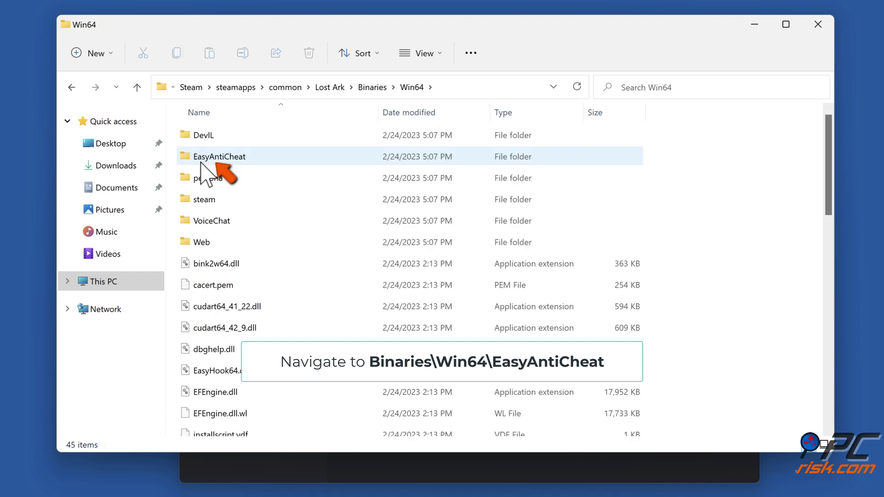
{"action": "double_click", "coordinate": [209, 161]}
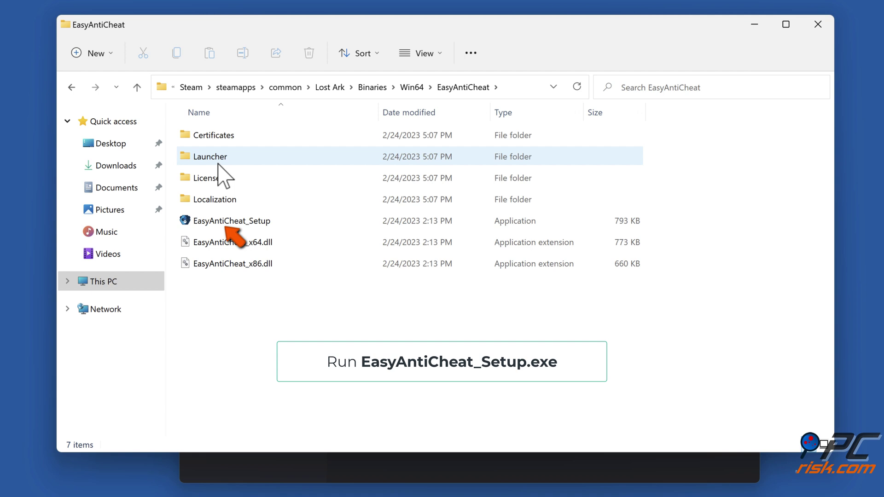
{"action": "double_click", "coordinate": [232, 223]}
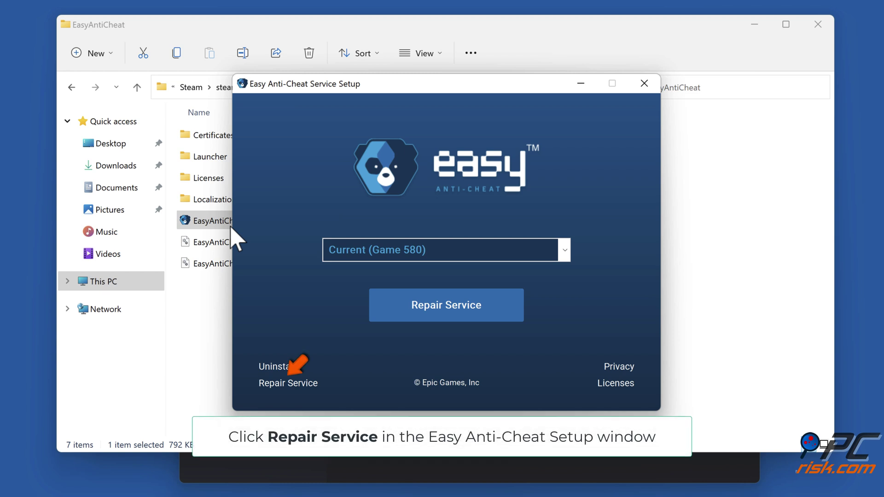
Repair the Easy Anti-Cheat service, then close the setup, Explorer, Lost Ark properties and Steam.
{"action": "left_click", "coordinate": [290, 386]}
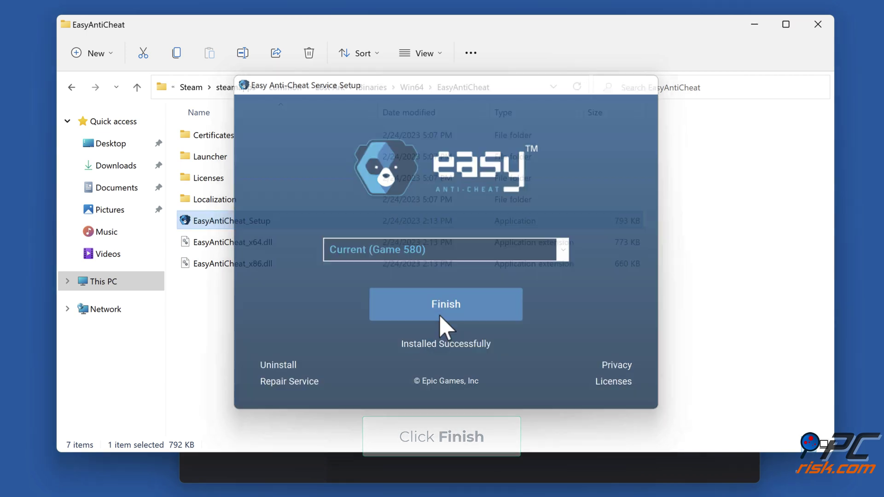
{"action": "left_click", "coordinate": [438, 317]}
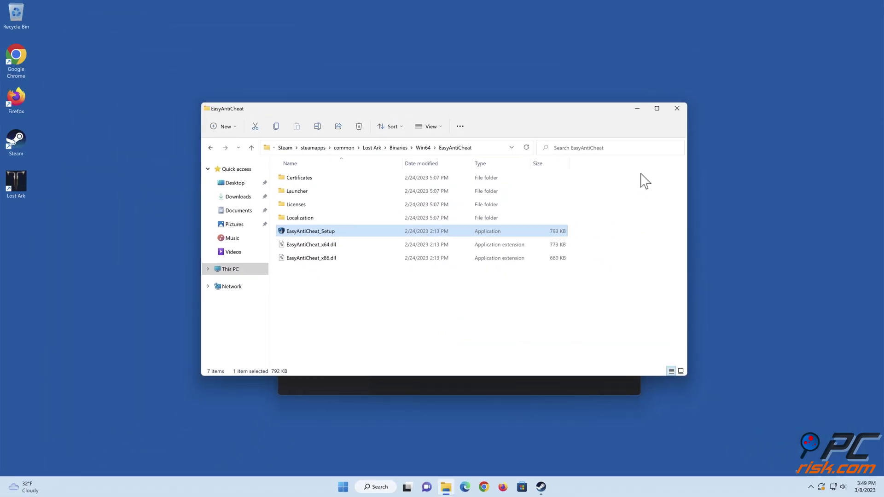
{"action": "left_click", "coordinate": [675, 109]}
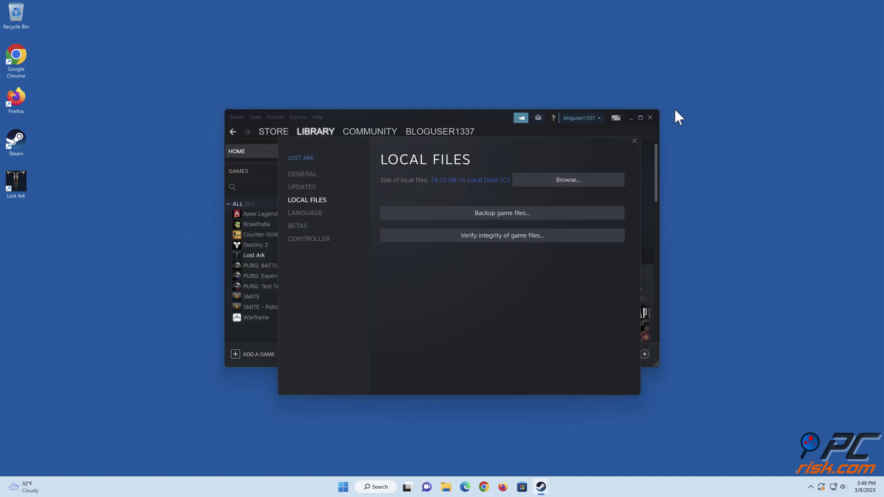
{"action": "left_click", "coordinate": [635, 141]}
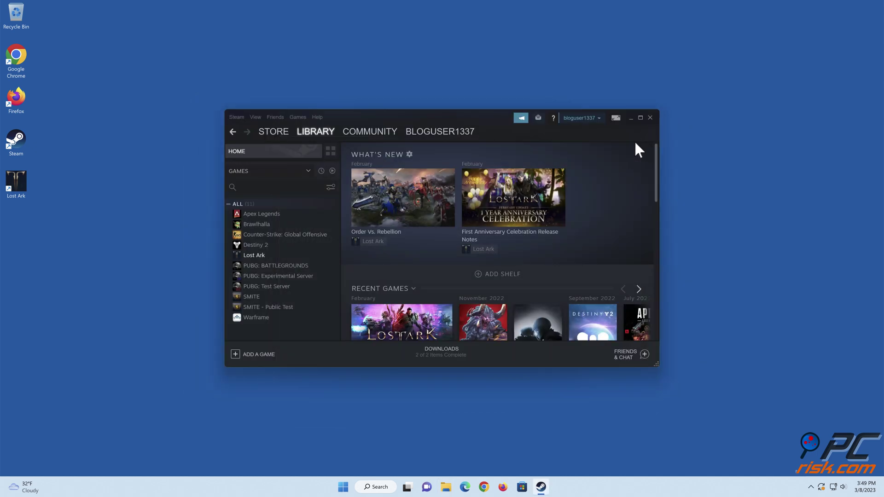
{"action": "left_click", "coordinate": [650, 118]}
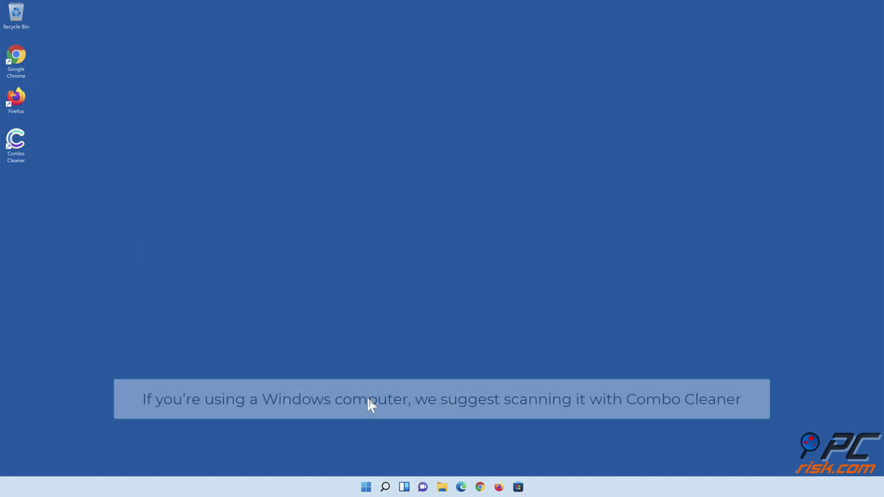
Launch Combo Cleaner, run a quick scan and quarantine all detected threats.
{"action": "double_click", "coordinate": [23, 157]}
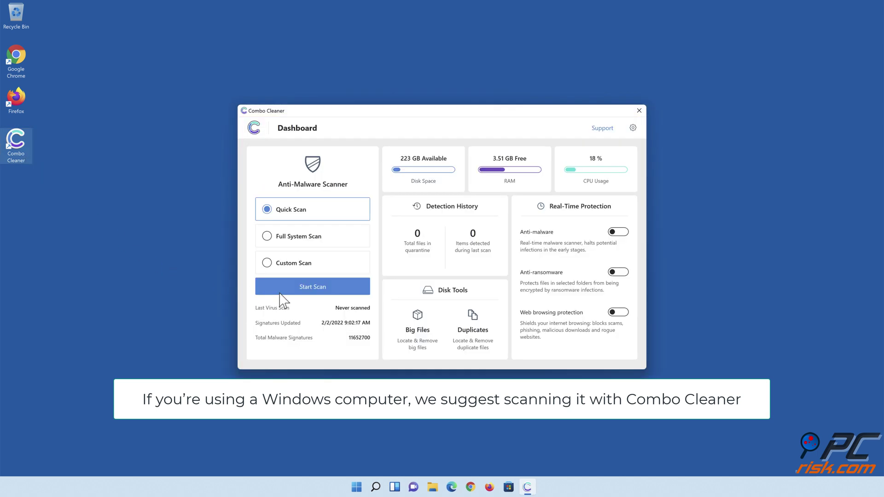
{"action": "left_click", "coordinate": [313, 296]}
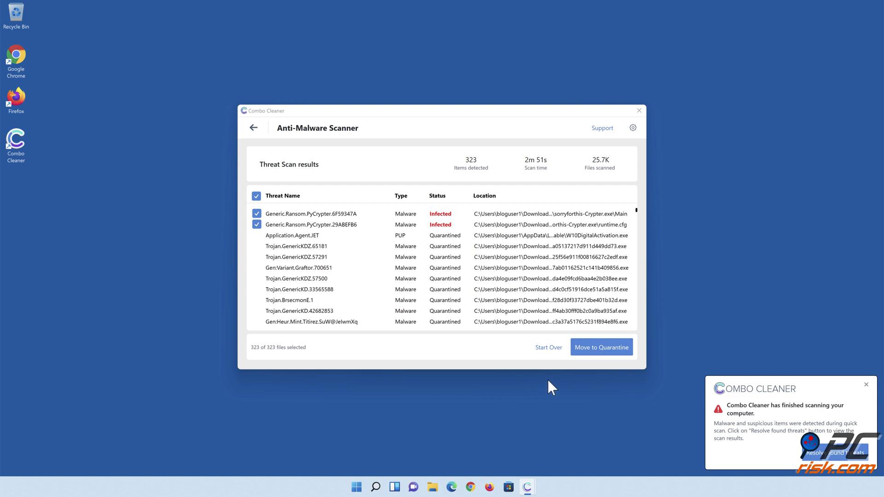
{"action": "left_click", "coordinate": [598, 351]}
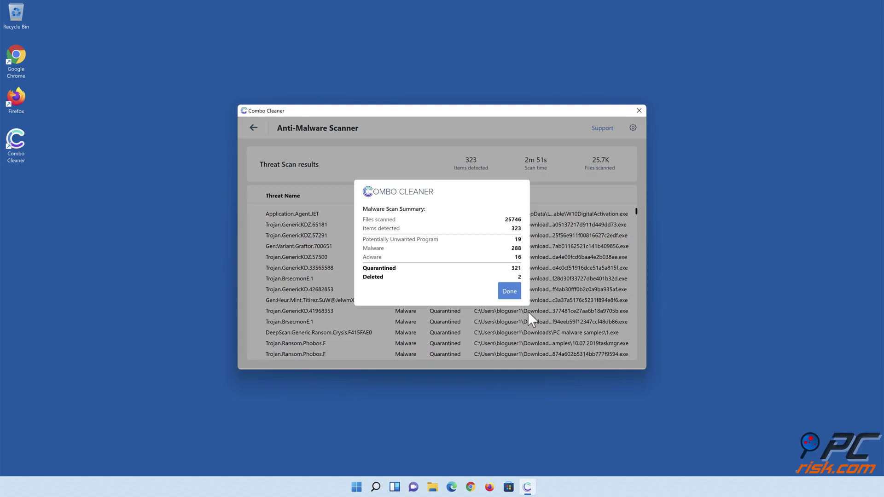
Dismiss the scan summary and turn on anti-malware and anti-ransomware protection.
{"action": "left_click", "coordinate": [509, 291]}
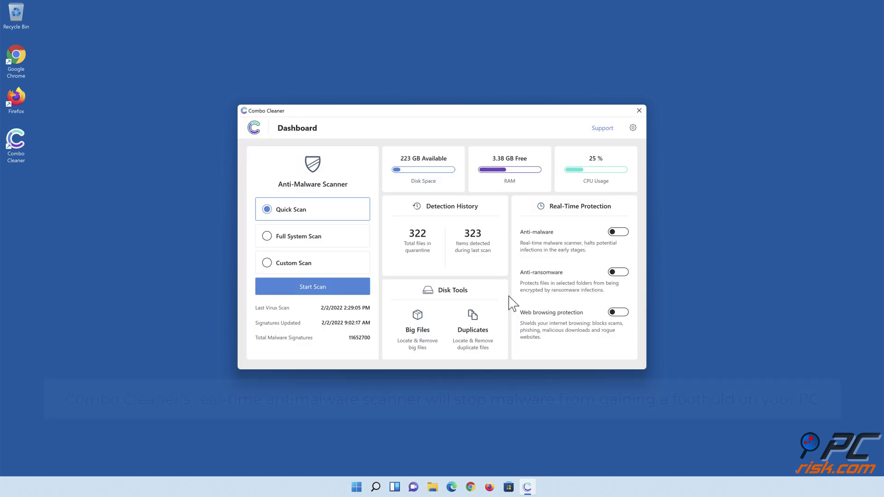
{"action": "left_click", "coordinate": [616, 234]}
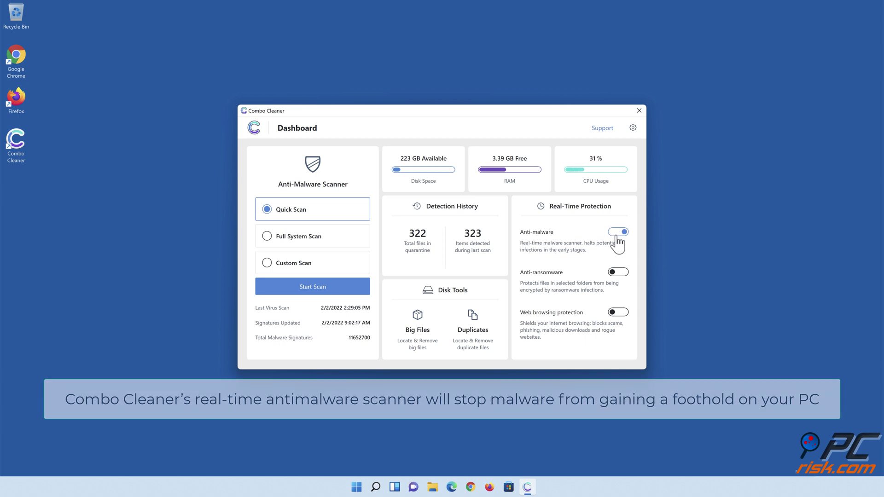
{"action": "left_click", "coordinate": [618, 272]}
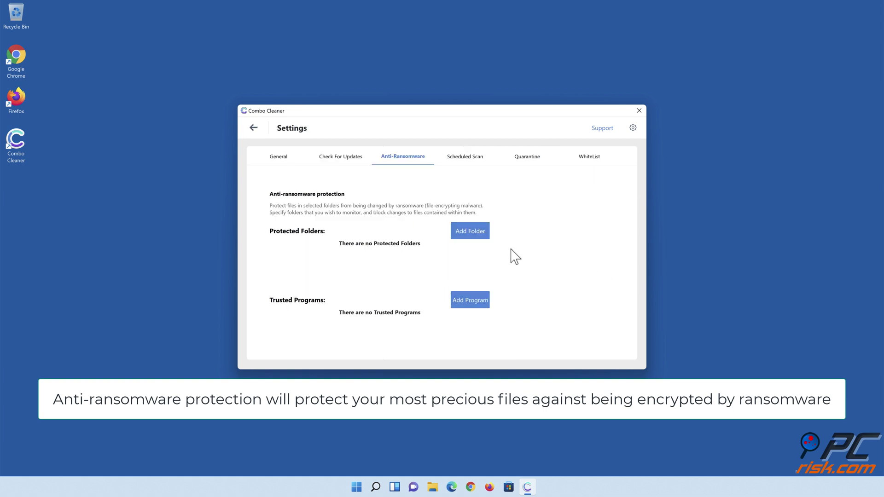
Add the Libraries > Documents folder as a ransomware-protected folder.
{"action": "left_click", "coordinate": [471, 234]}
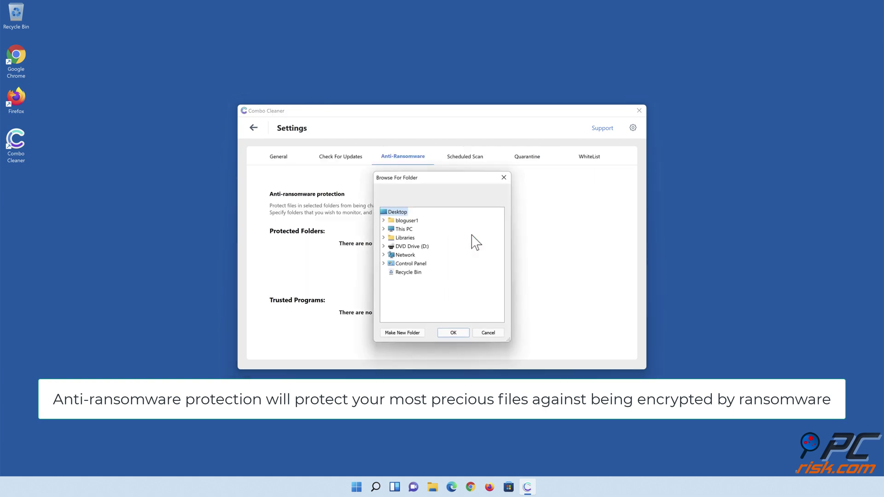
{"action": "left_click", "coordinate": [384, 237]}
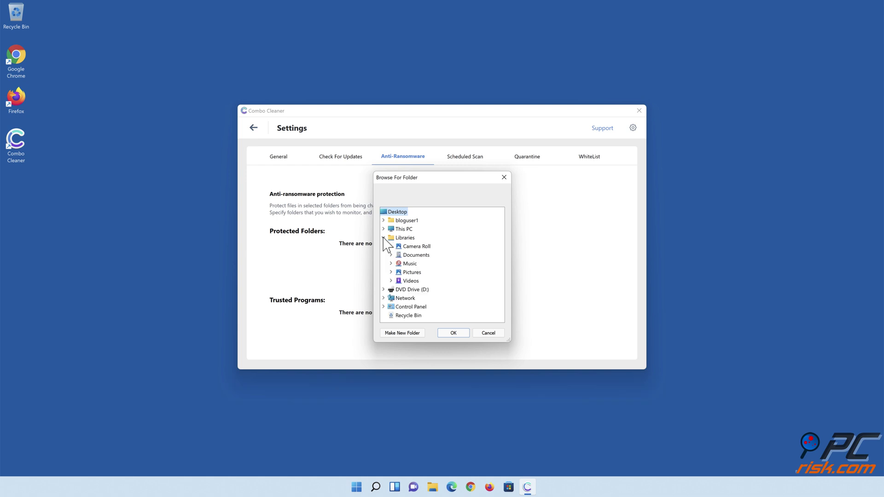
{"action": "left_click", "coordinate": [390, 255]}
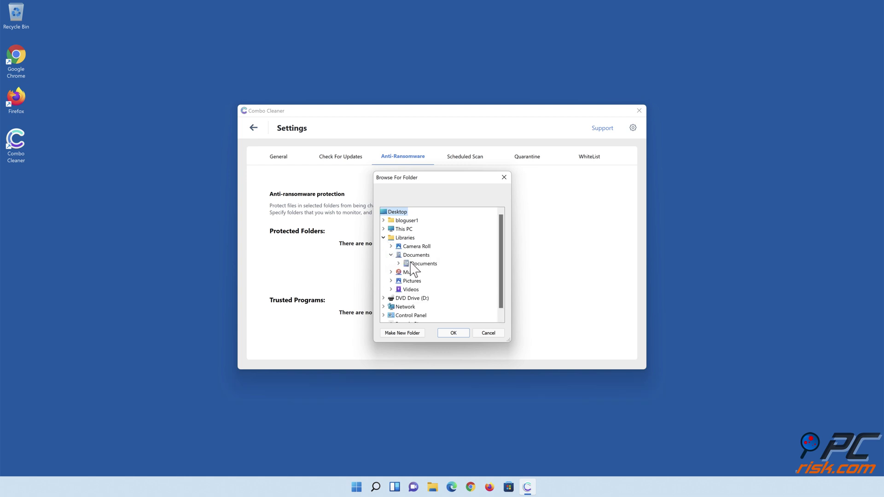
{"action": "left_click", "coordinate": [417, 264]}
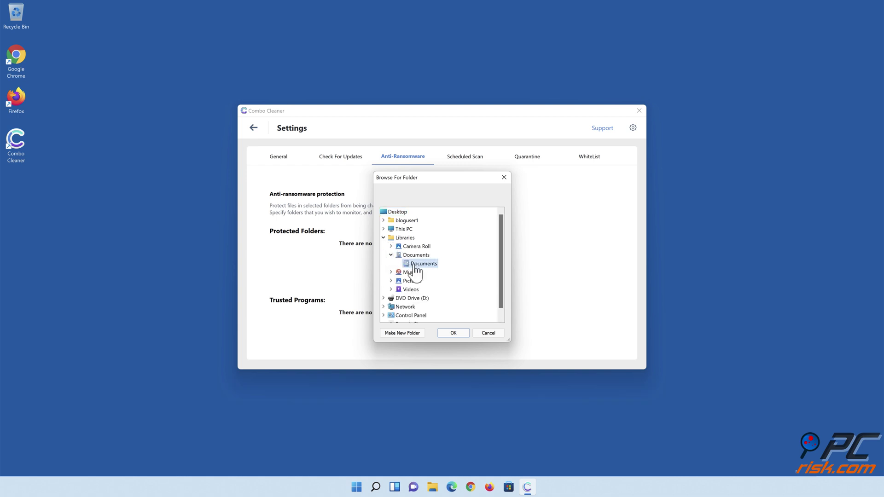
{"action": "left_click", "coordinate": [454, 333]}
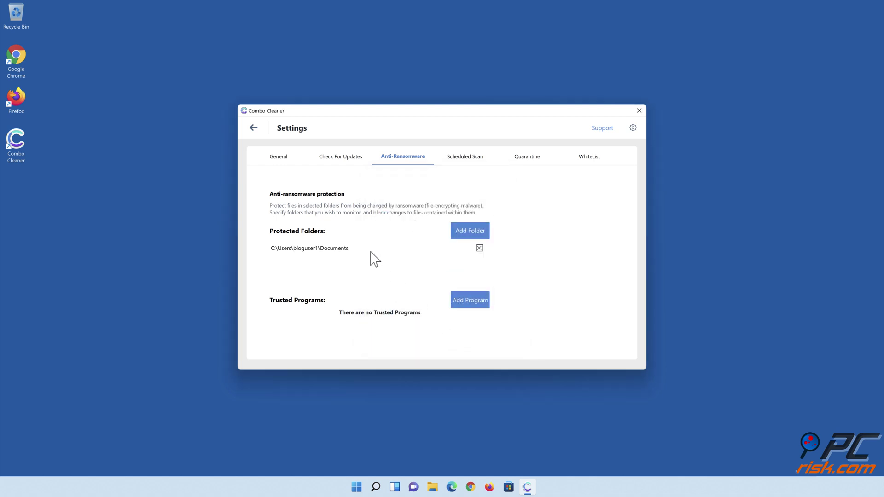
Enable web browsing protection from the dashboard, then close Combo Cleaner.
{"action": "left_click", "coordinate": [254, 128]}
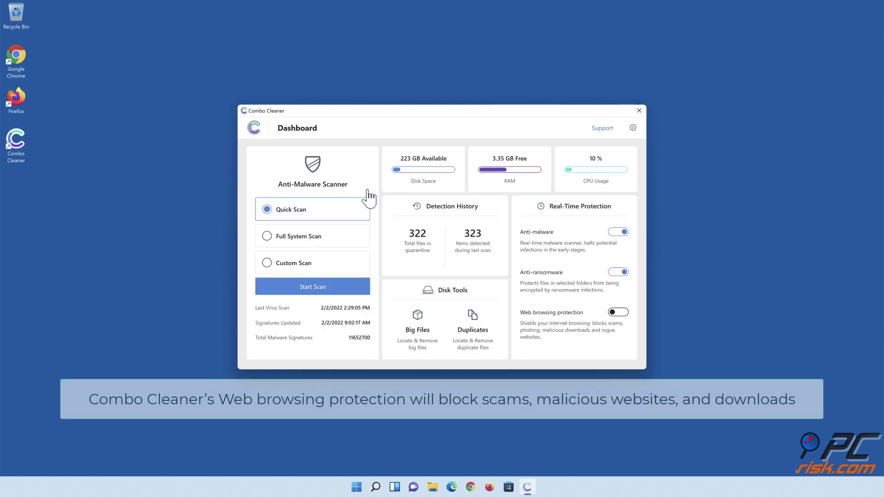
{"action": "left_click", "coordinate": [618, 313]}
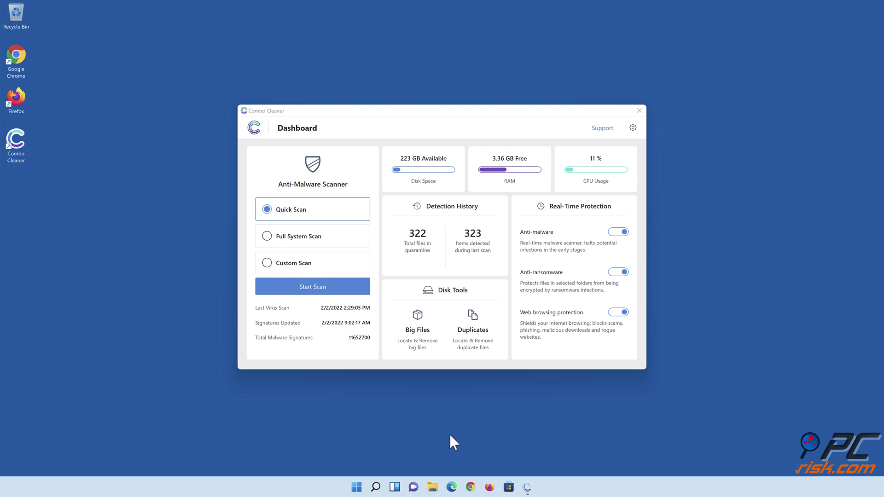
{"action": "left_click", "coordinate": [640, 111]}
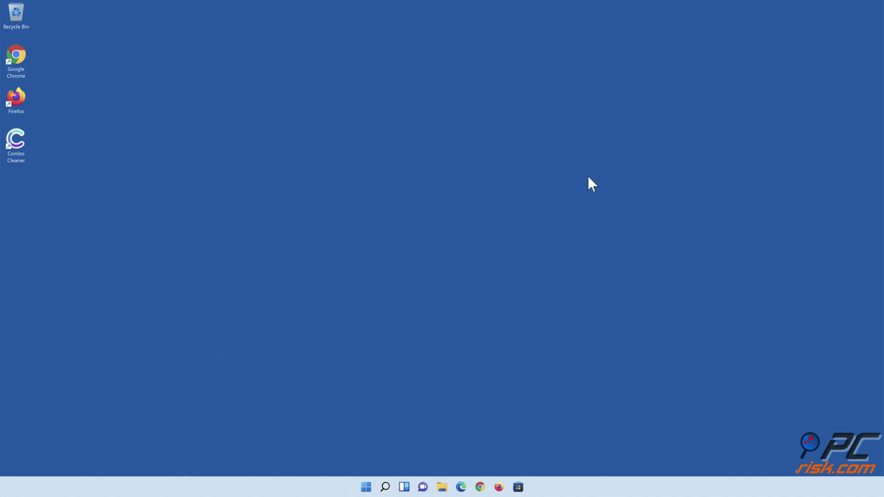